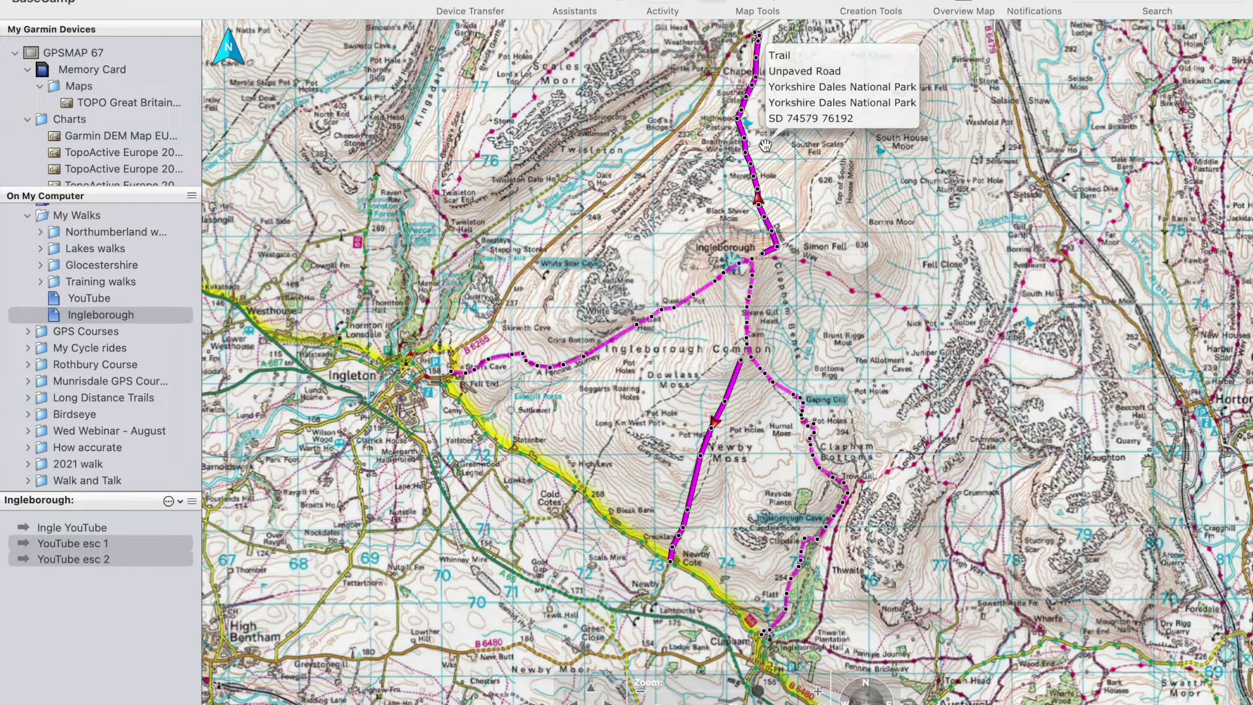
Step: Dismiss the feature info and zoom the map in on the Newby Moss end of the routes
click(878, 579)
drag(878, 579, 860, 509)
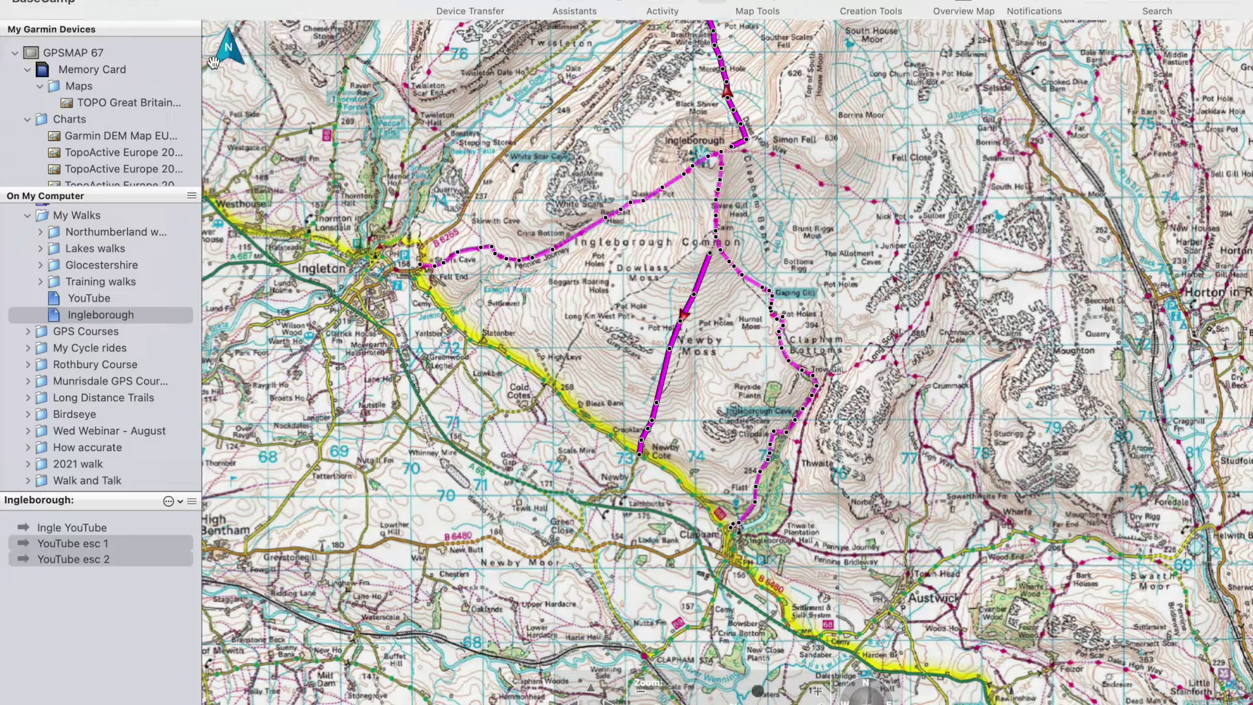
click(819, 692)
click(819, 695)
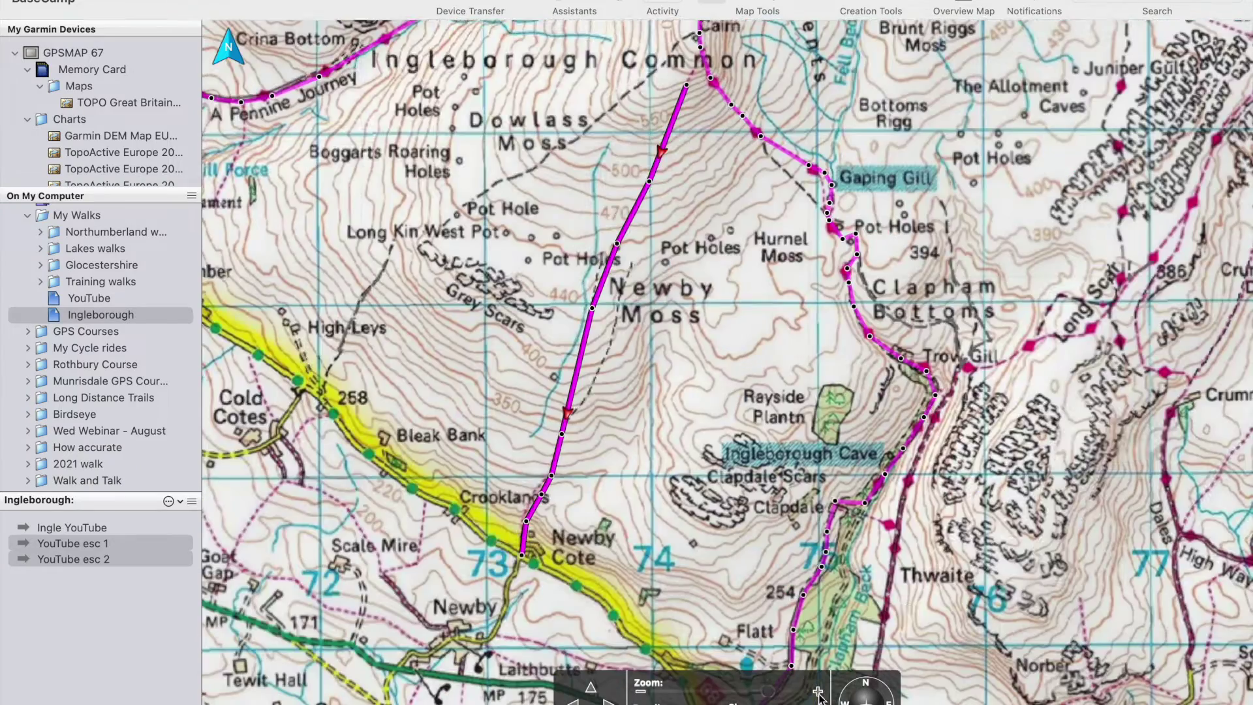
scroll(905, 502, down, 5)
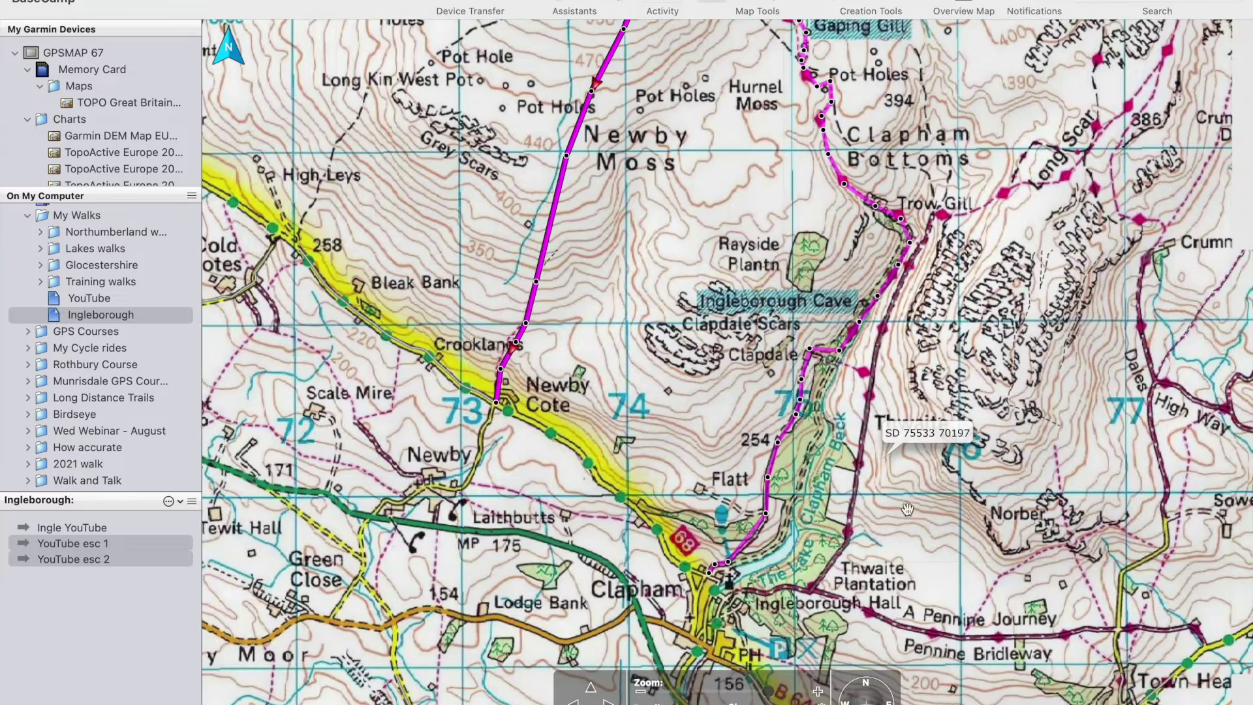
scroll(905, 502, down, 2)
Step: Pan around Clapham, Ingleborough Common and Ingleton, settling on Newby Cote and Clapham
drag(892, 450, 861, 381)
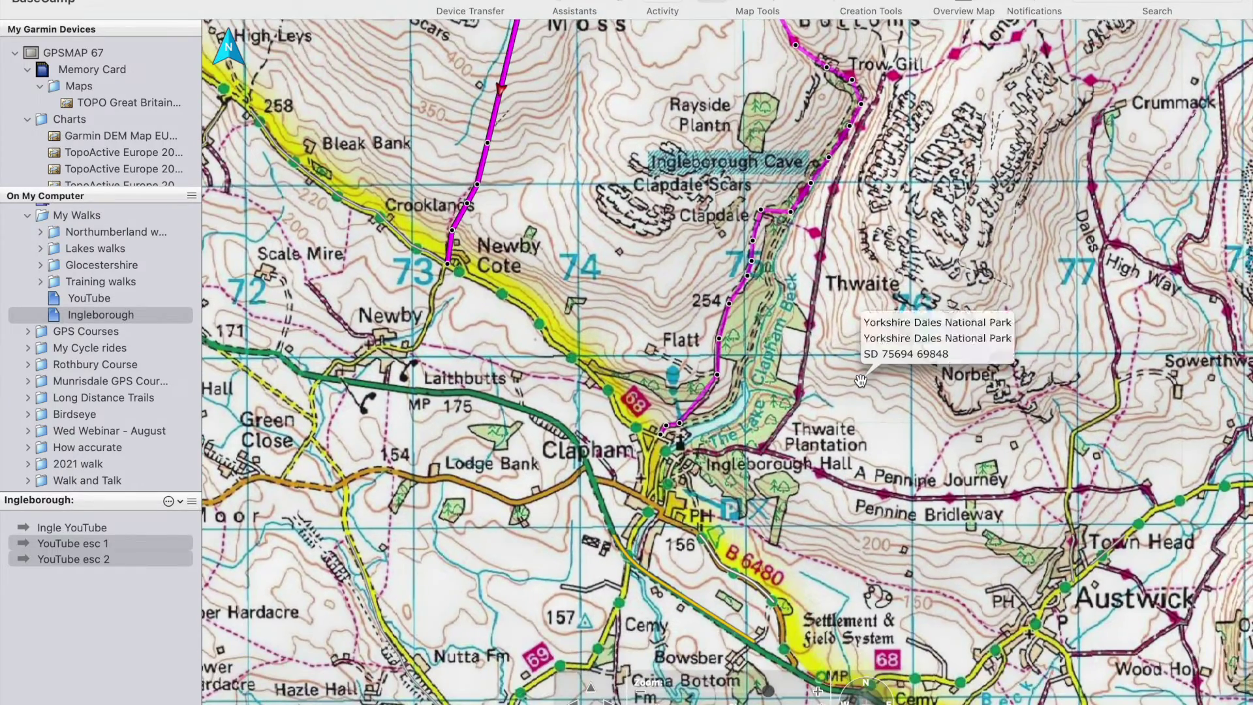
drag(861, 381, 869, 312)
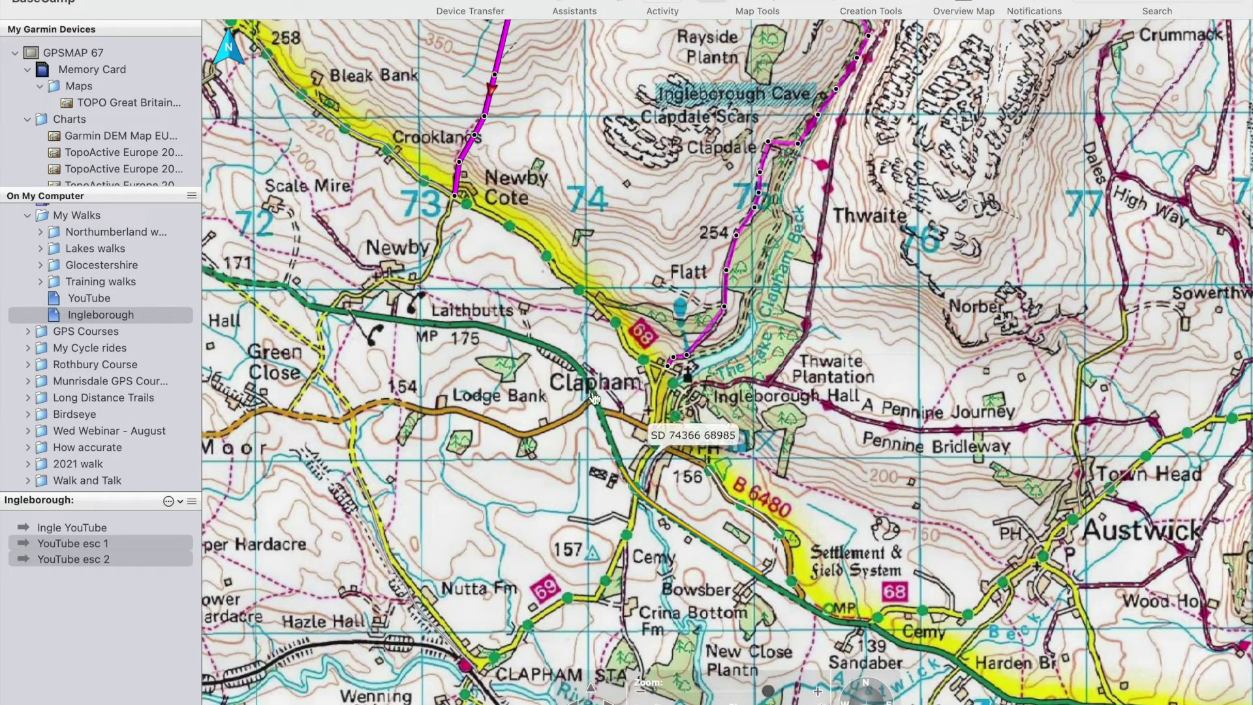
click(639, 271)
drag(638, 271, 678, 611)
drag(486, 246, 769, 352)
mouse_move(551, 300)
mouse_down()
mouse_move(744, 325)
mouse_move(735, 287)
mouse_move(565, 227)
mouse_up()
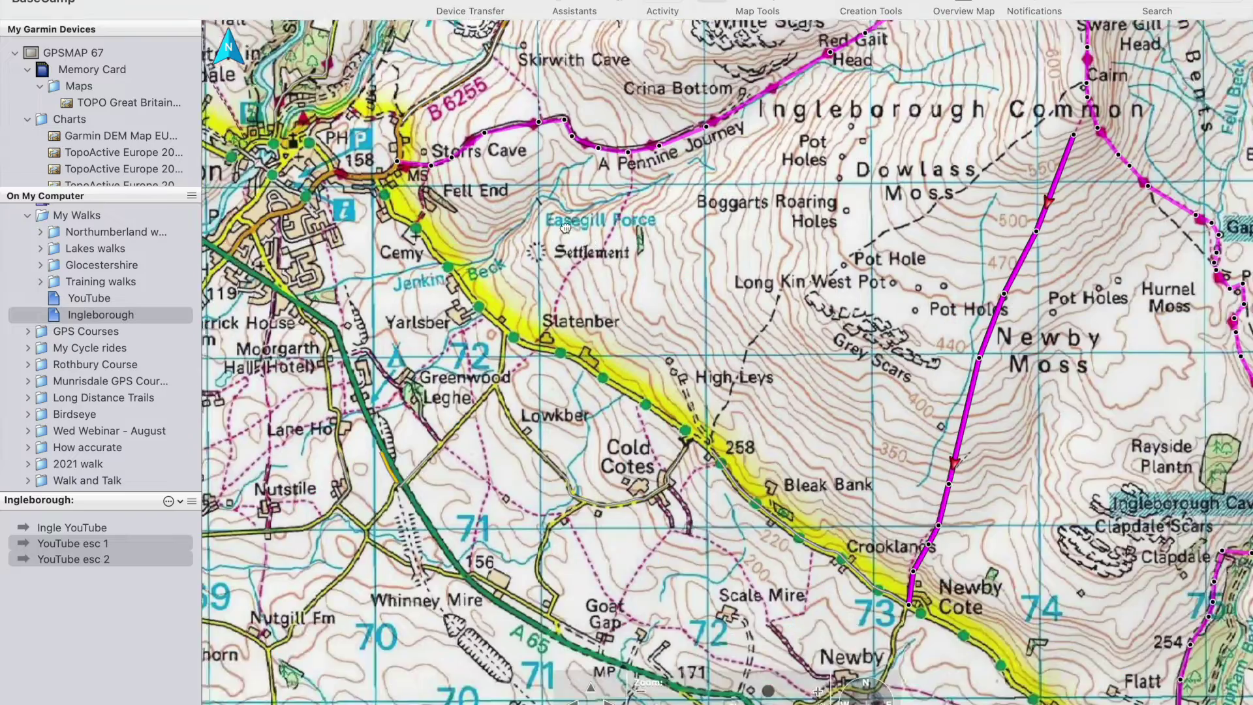
drag(801, 457, 717, 334)
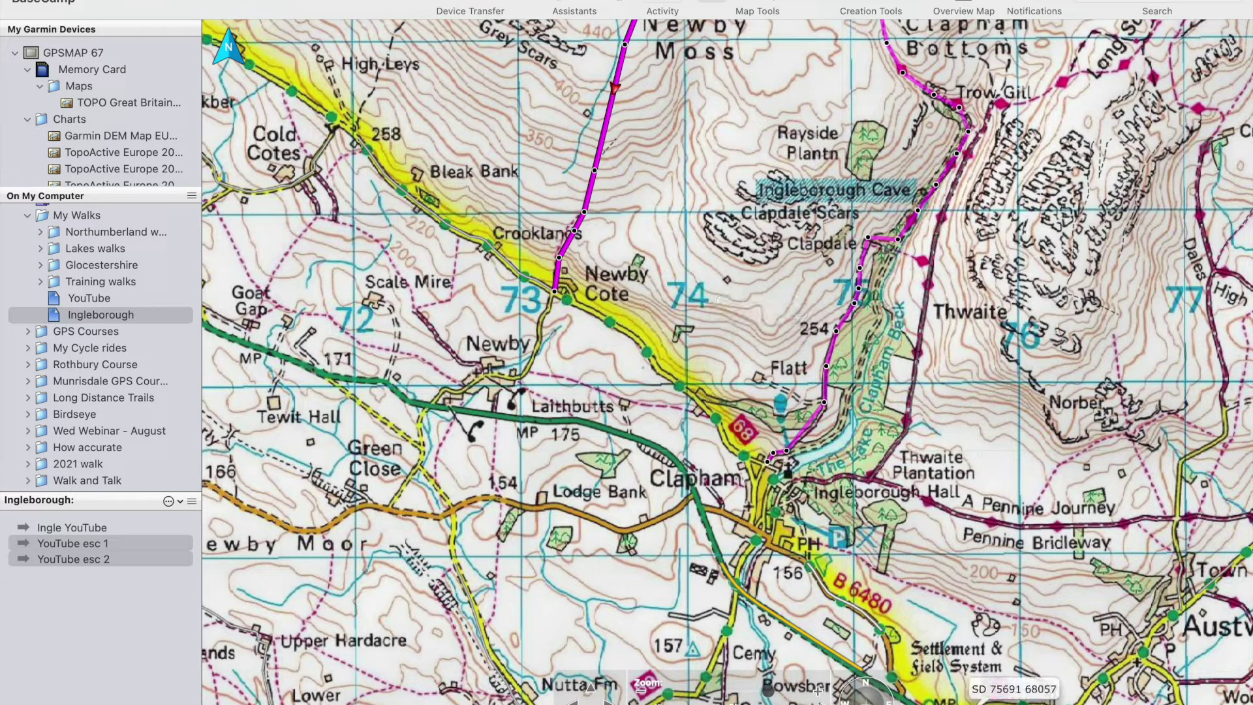
key(ctrl+Right)
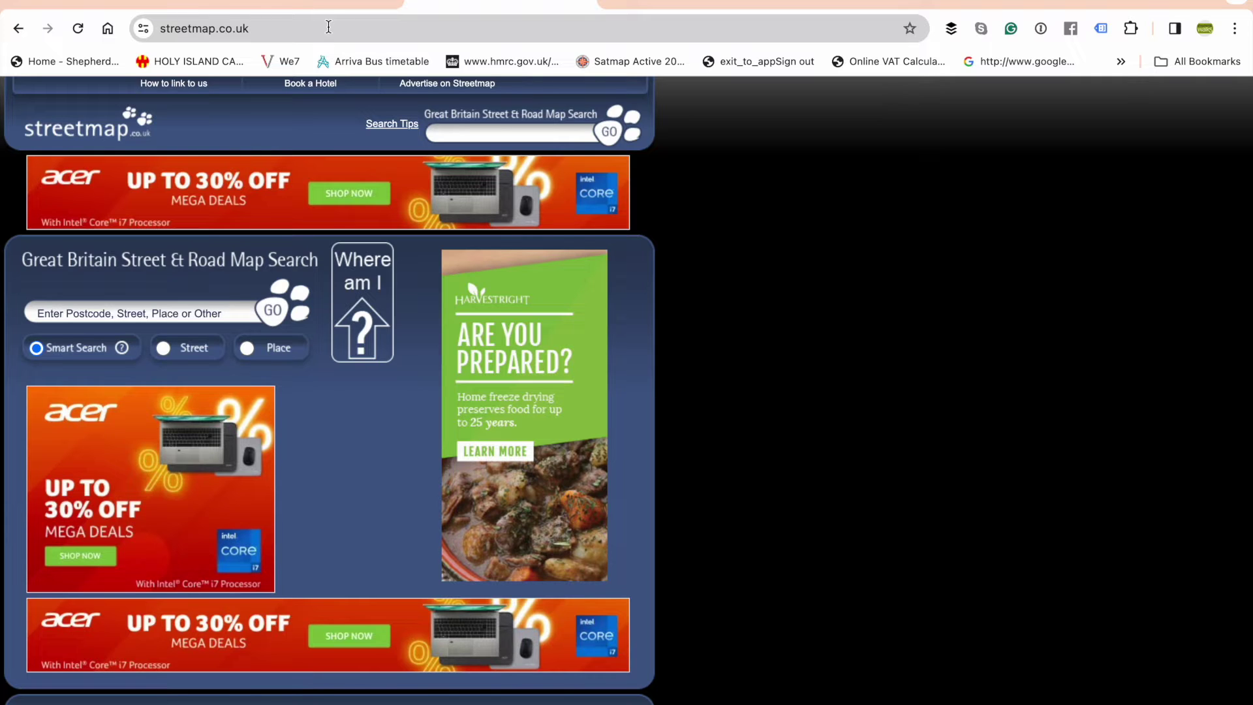
Step: Search streetmap.co.uk for 'clapham' and open the Clapham, North Yorkshire result
click(85, 312)
text(clapham)
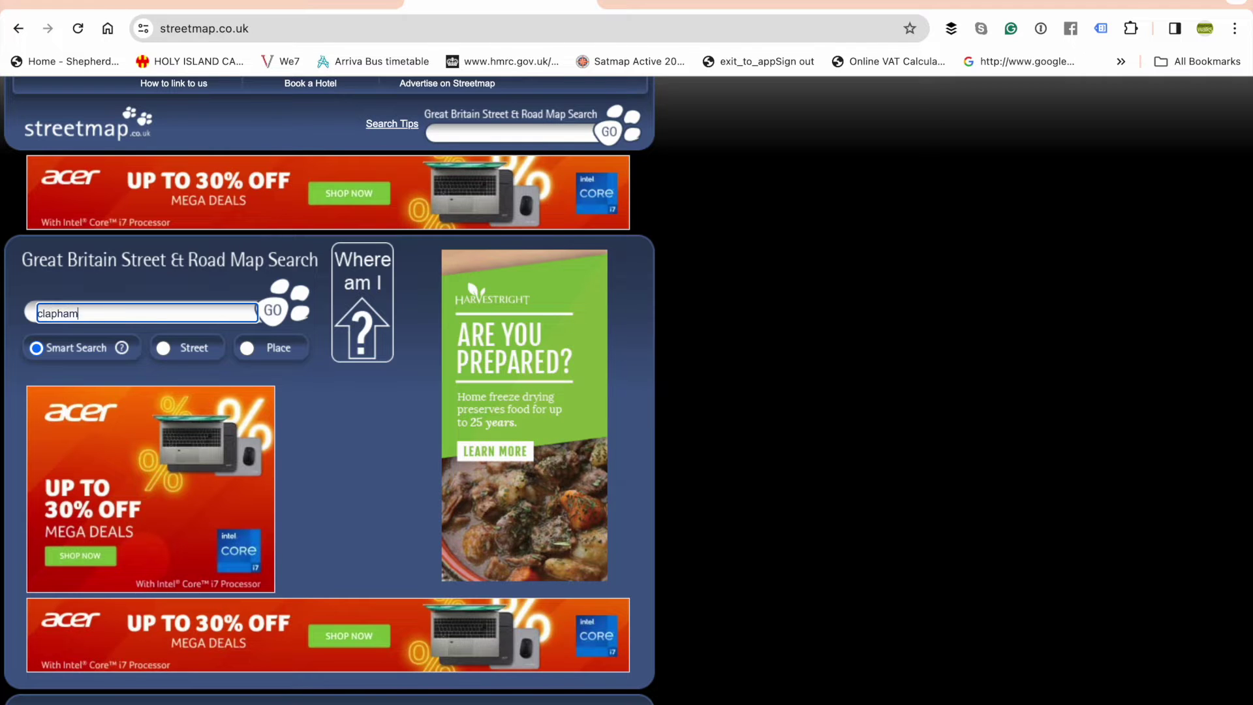
click(271, 312)
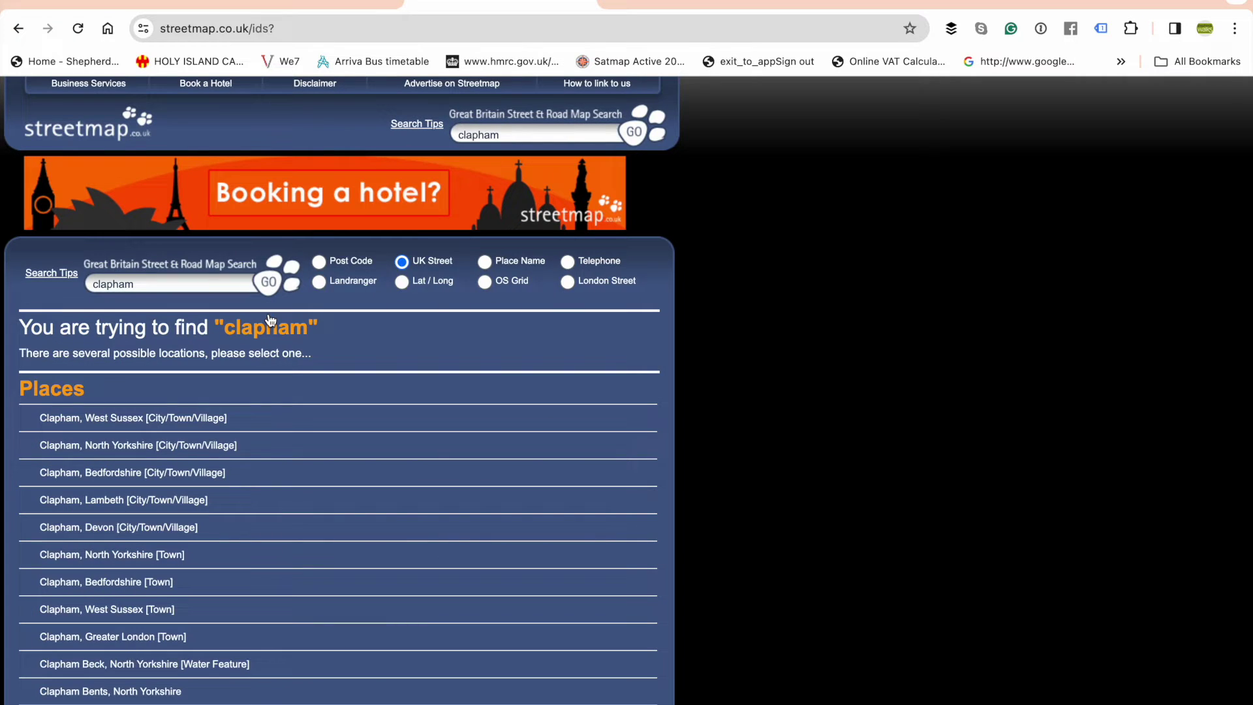
scroll(346, 460, down, 3)
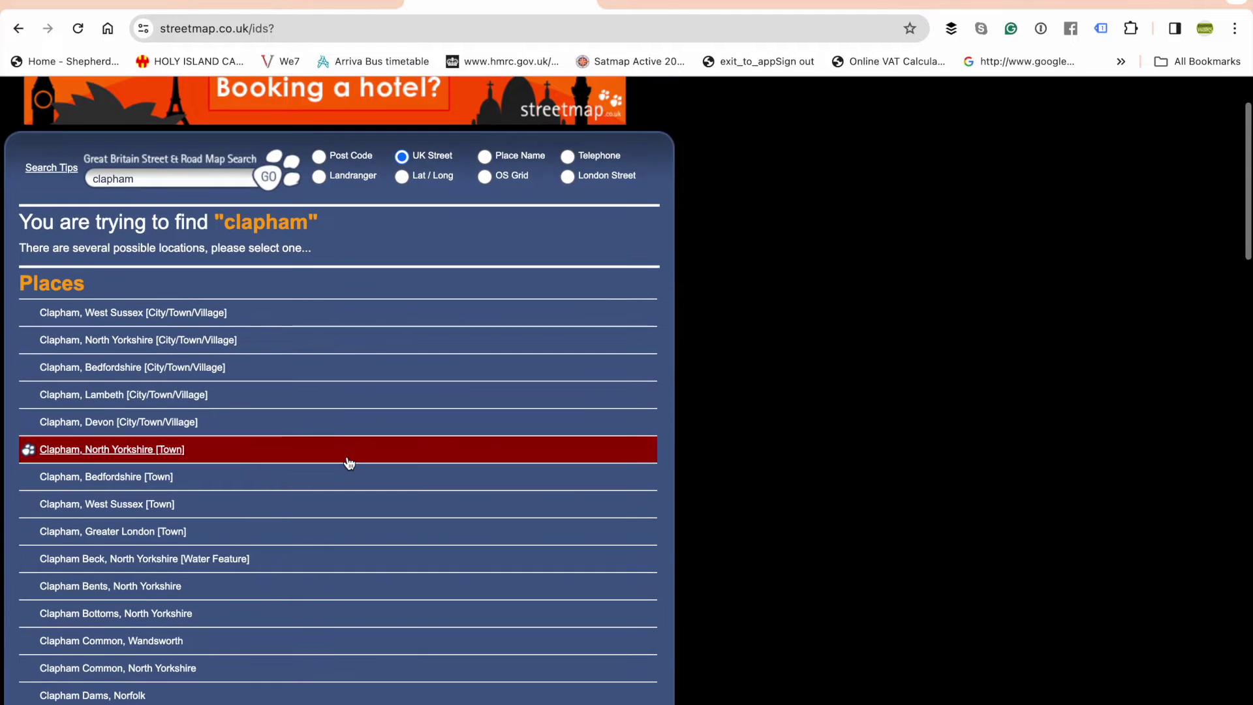
click(227, 341)
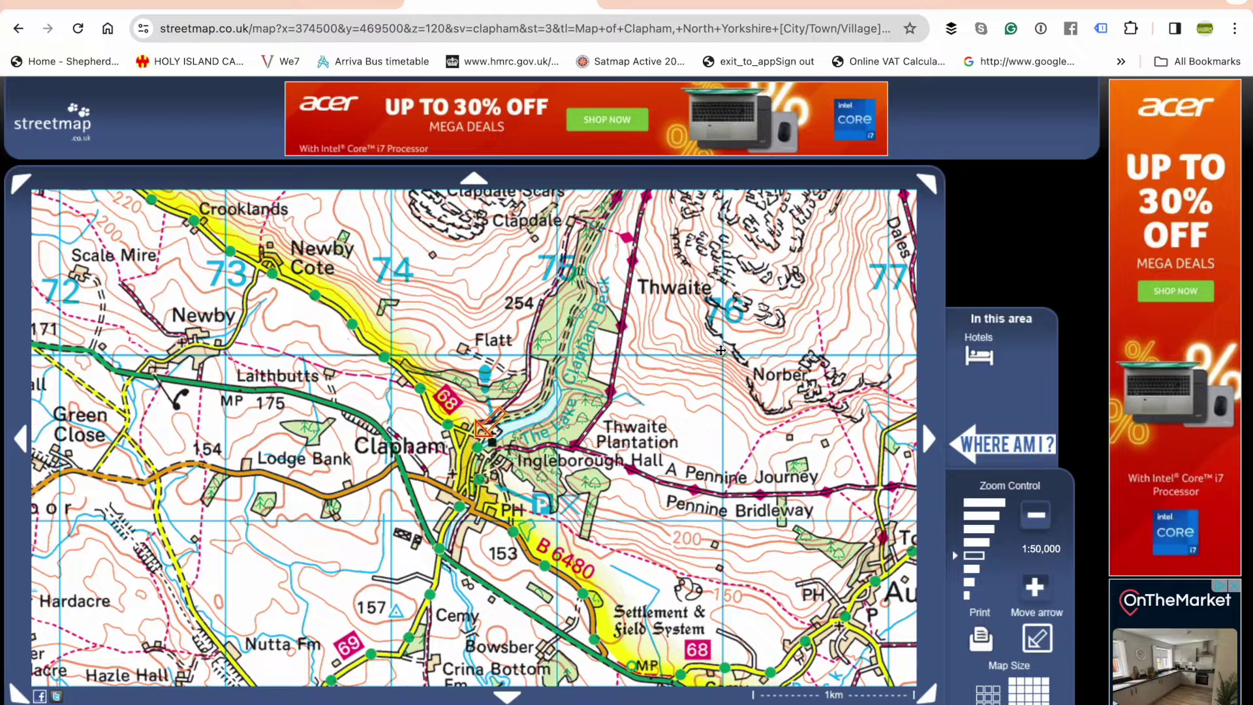
Step: Place the location marker near Ingleborough Hall on the 1:25000 map and view its coordinates
drag(687, 459, 731, 376)
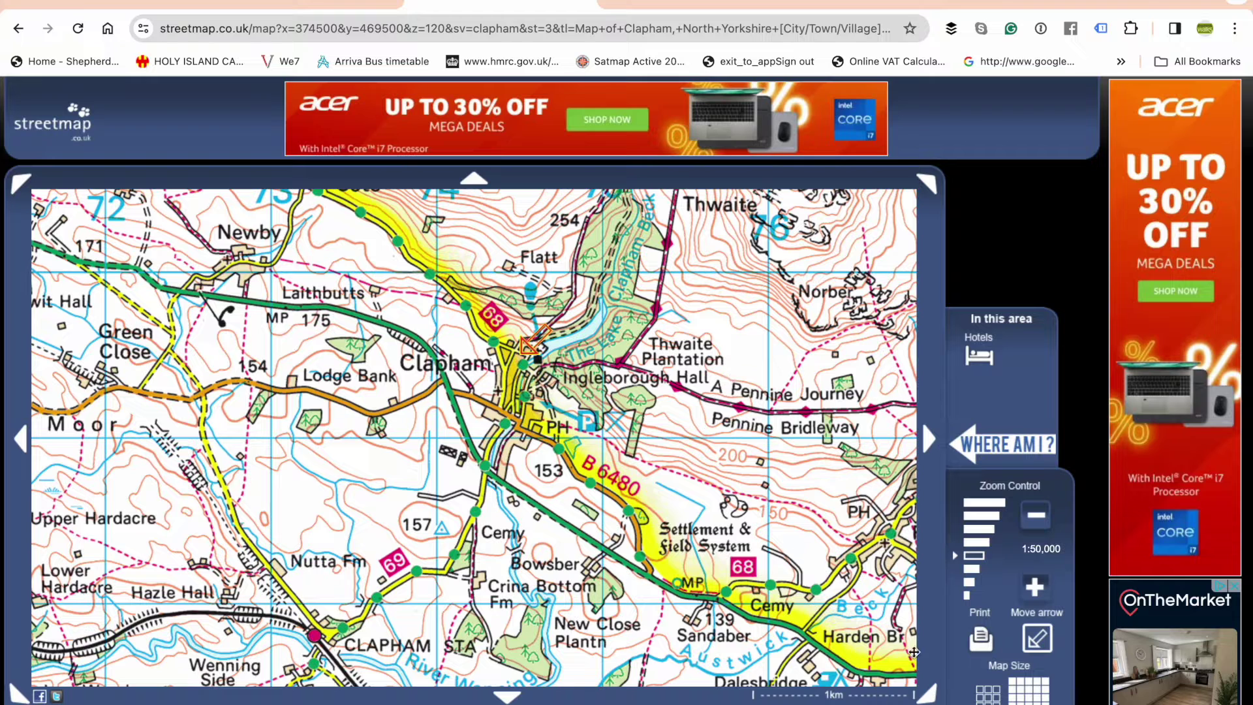
click(1038, 643)
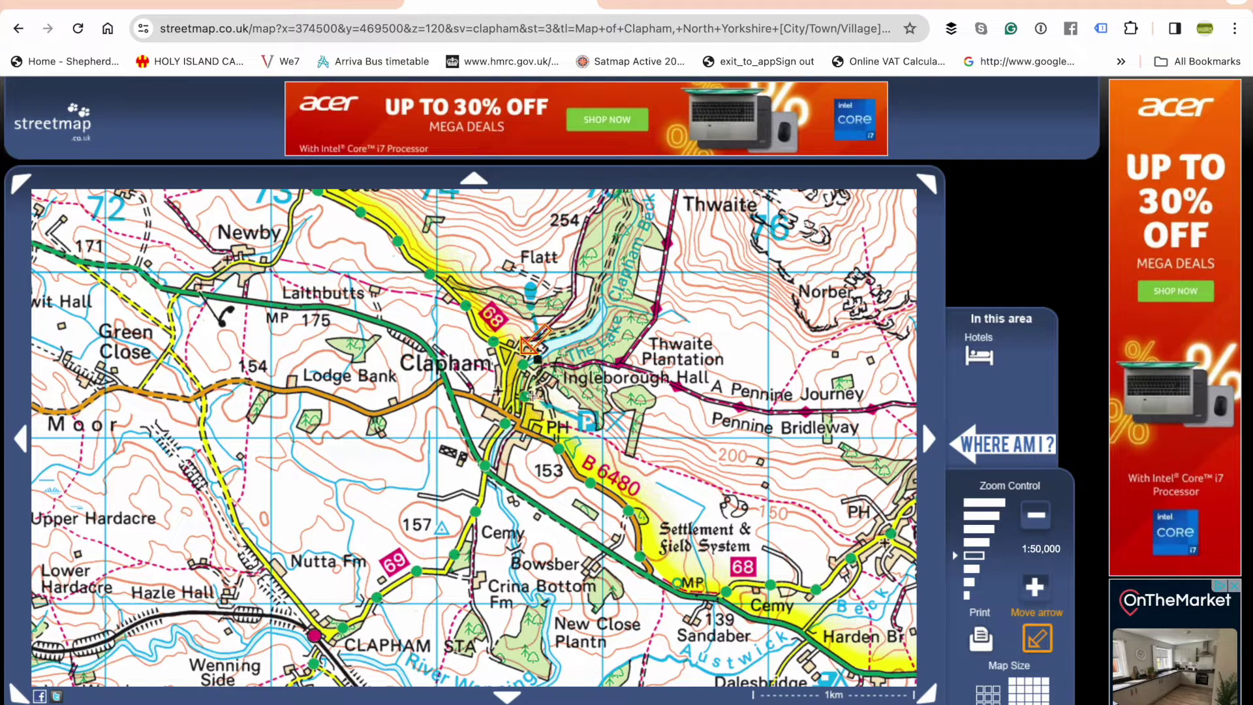
click(1036, 586)
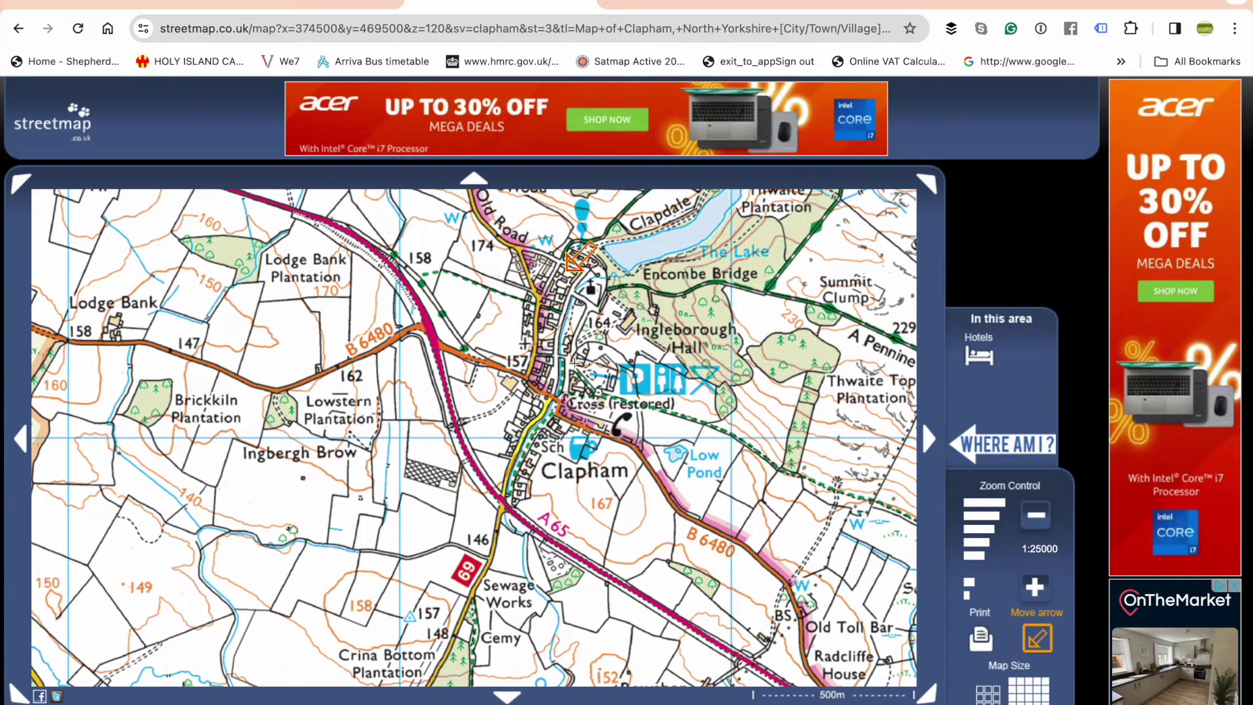
click(594, 373)
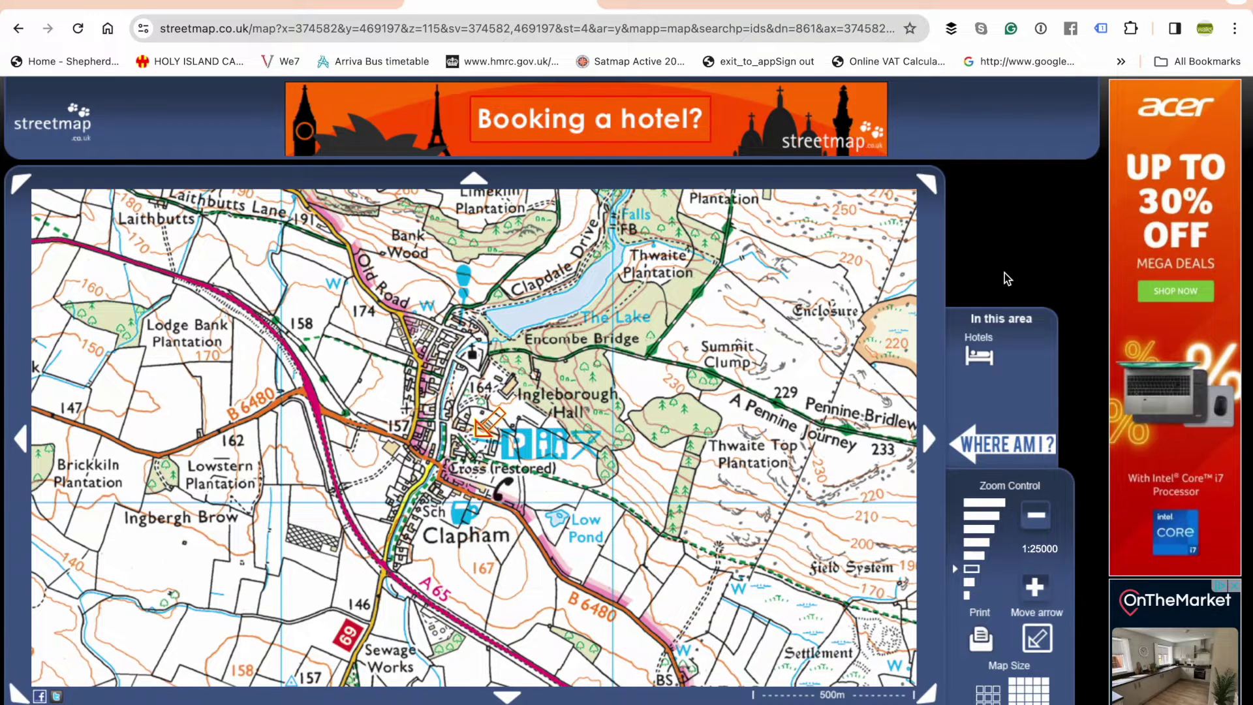
scroll(1004, 273, down, 2)
scroll(1004, 273, down, 1)
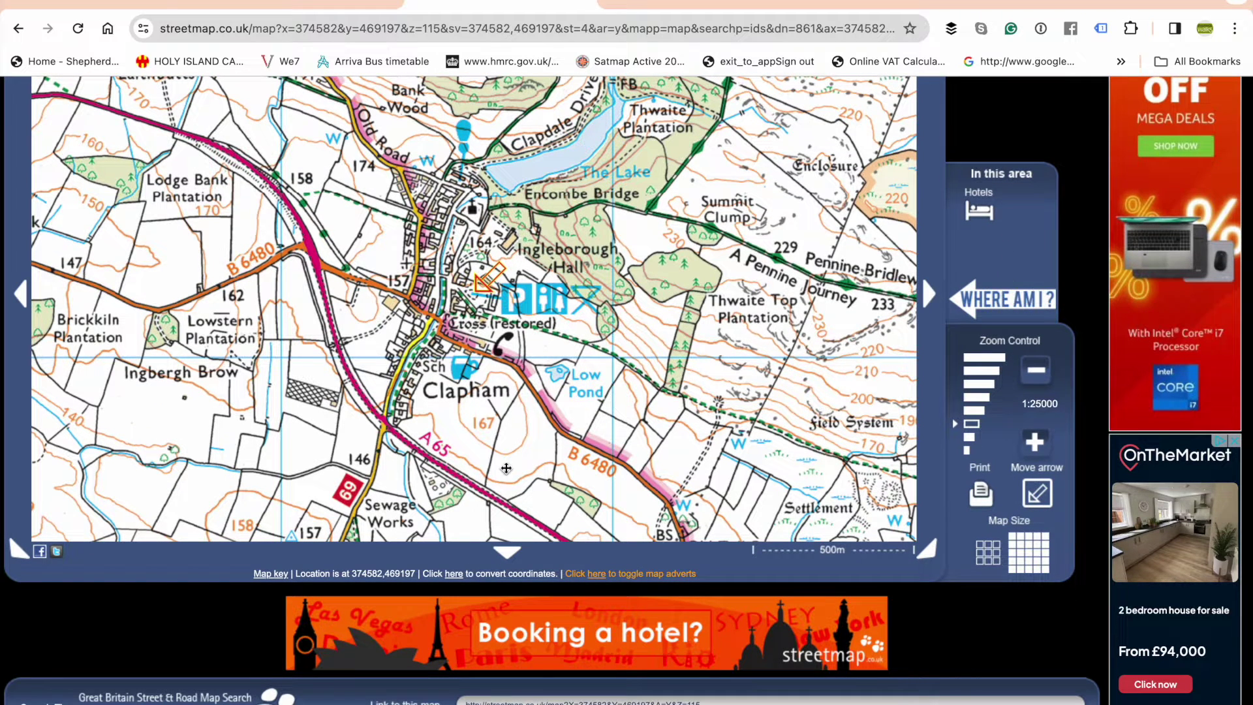
click(458, 574)
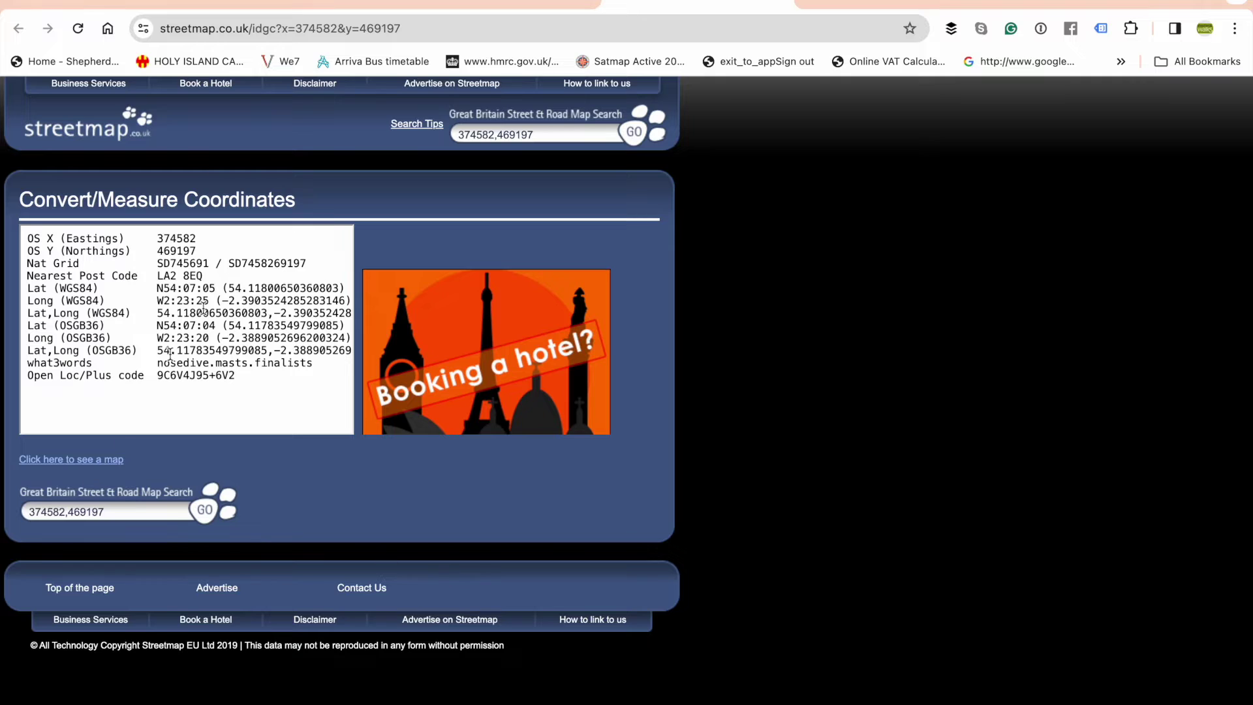
Step: Select the nearest postcode LA2 8EQ on the coordinate conversion page
click(208, 279)
drag(208, 279, 159, 277)
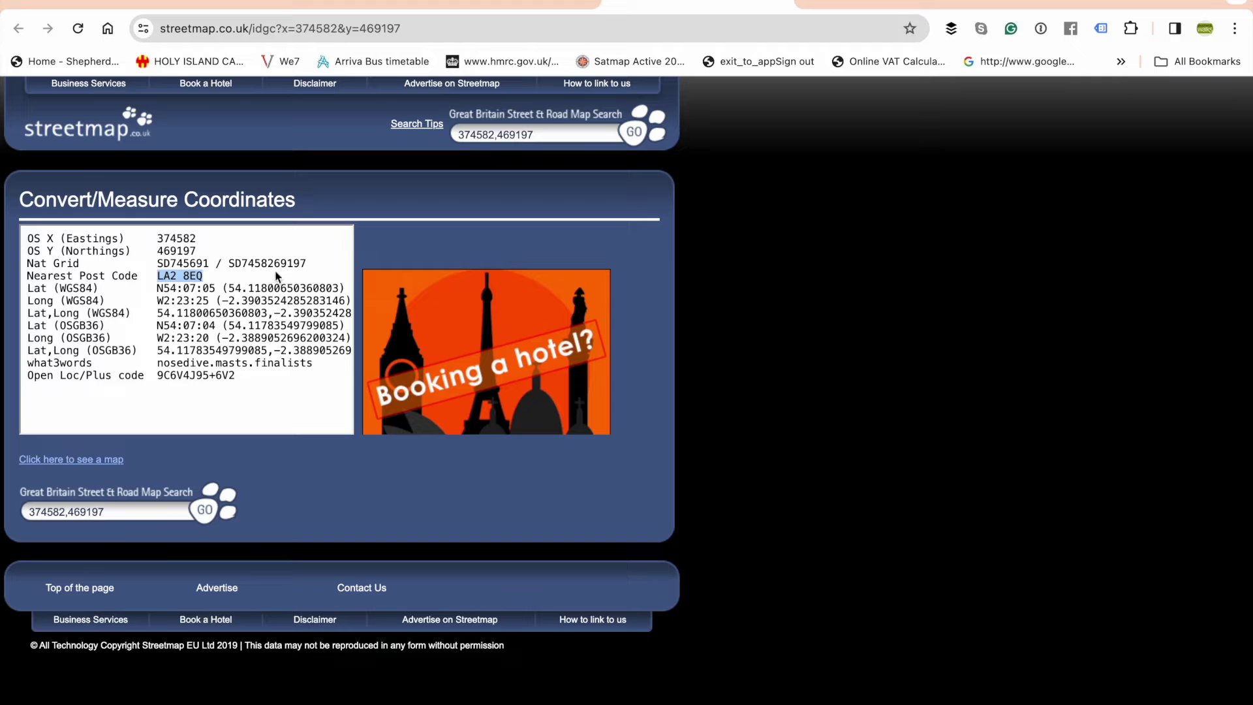
Step: Copy the Clapham map's link address and load it in a new browser tab
click(530, 7)
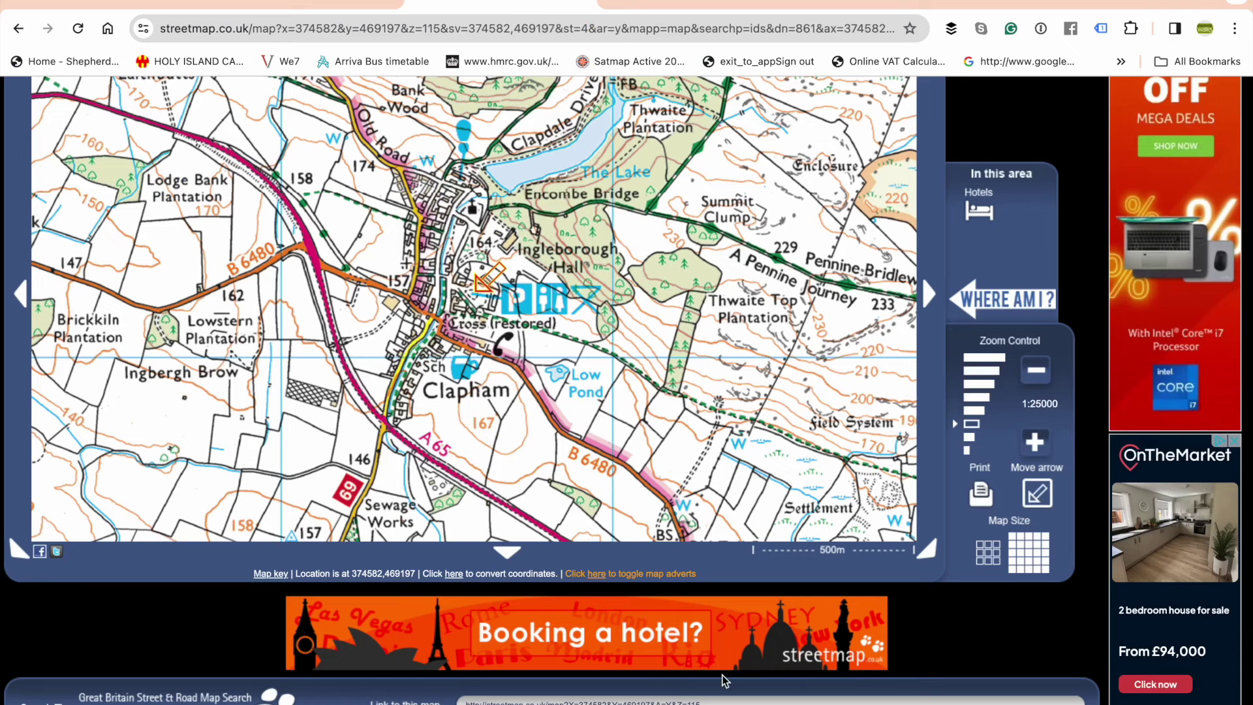
scroll(725, 679, down, 1)
click(707, 625)
key(ctrl+c)
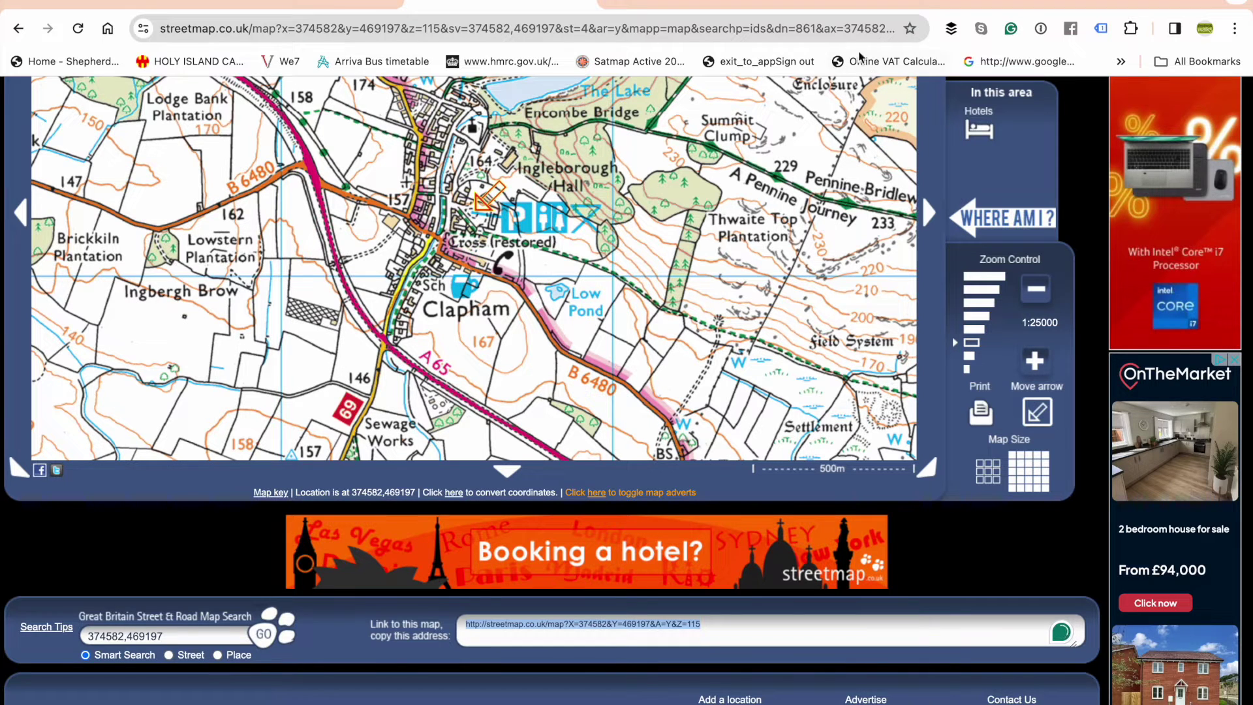
click(814, 4)
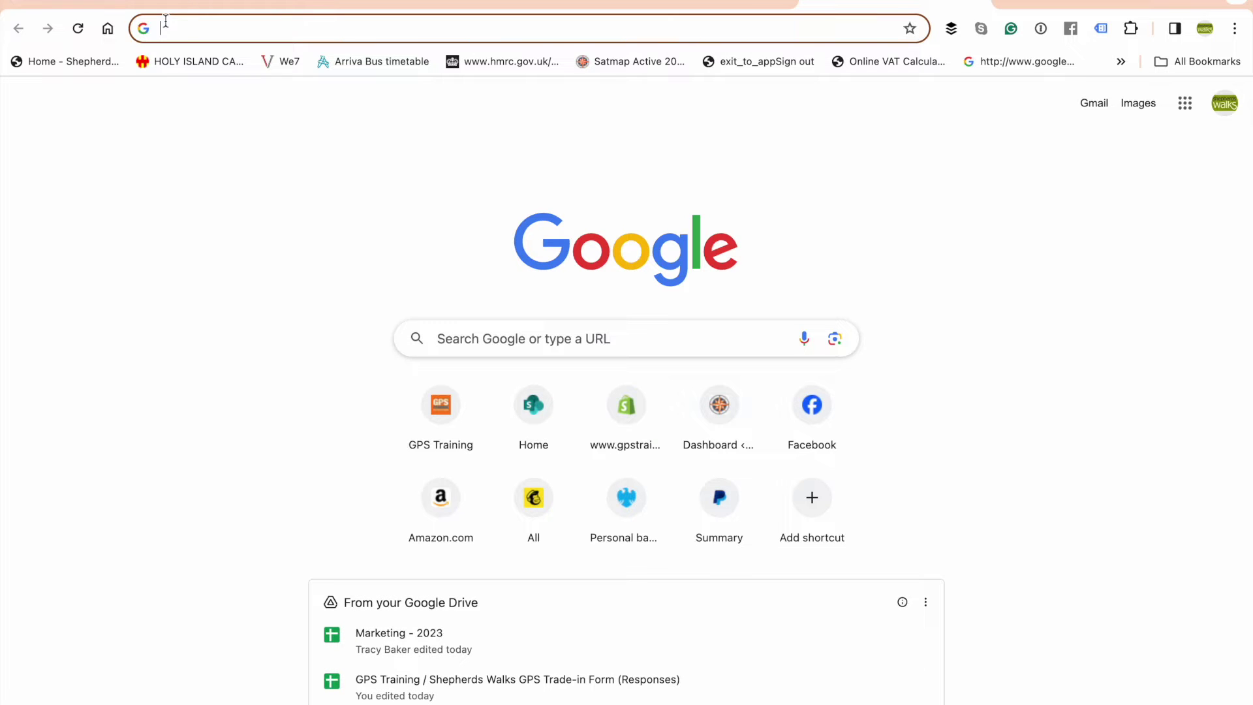
key(ctrl+v)
key(Return)
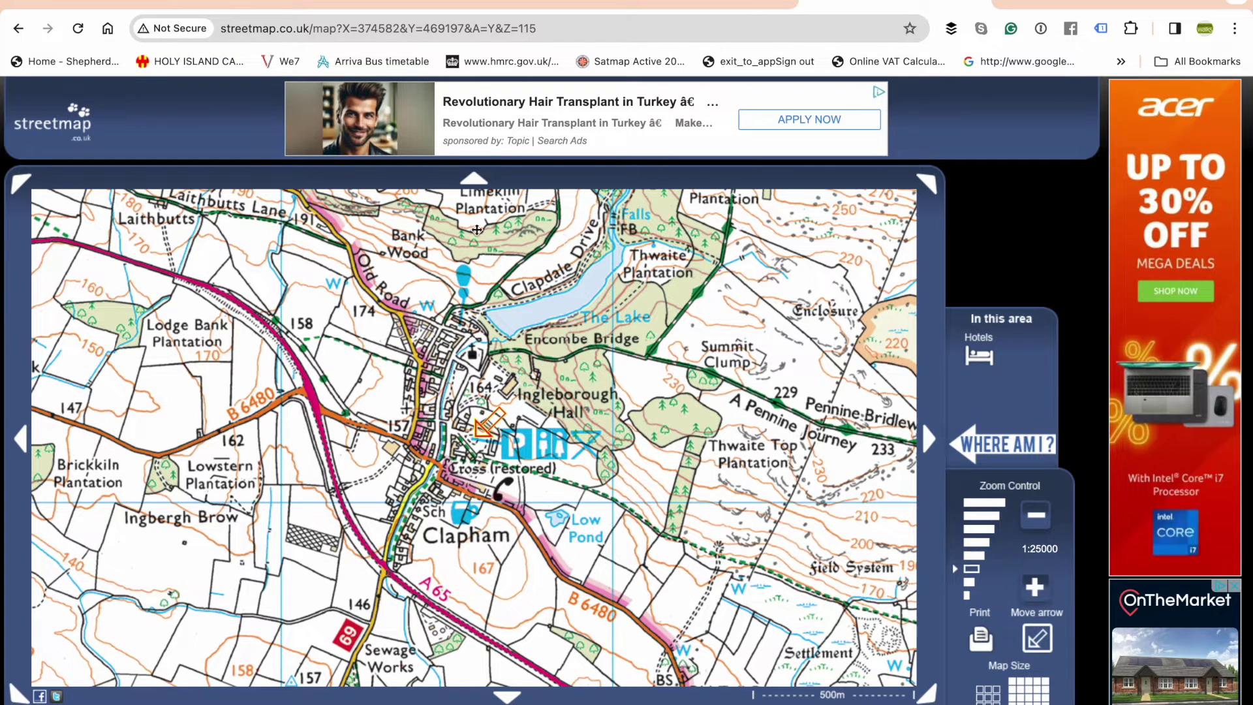
Step: Zoom the reopened map out to 1:200k, in to 1:5000, then back to 1:25000
click(1035, 515)
click(1035, 515)
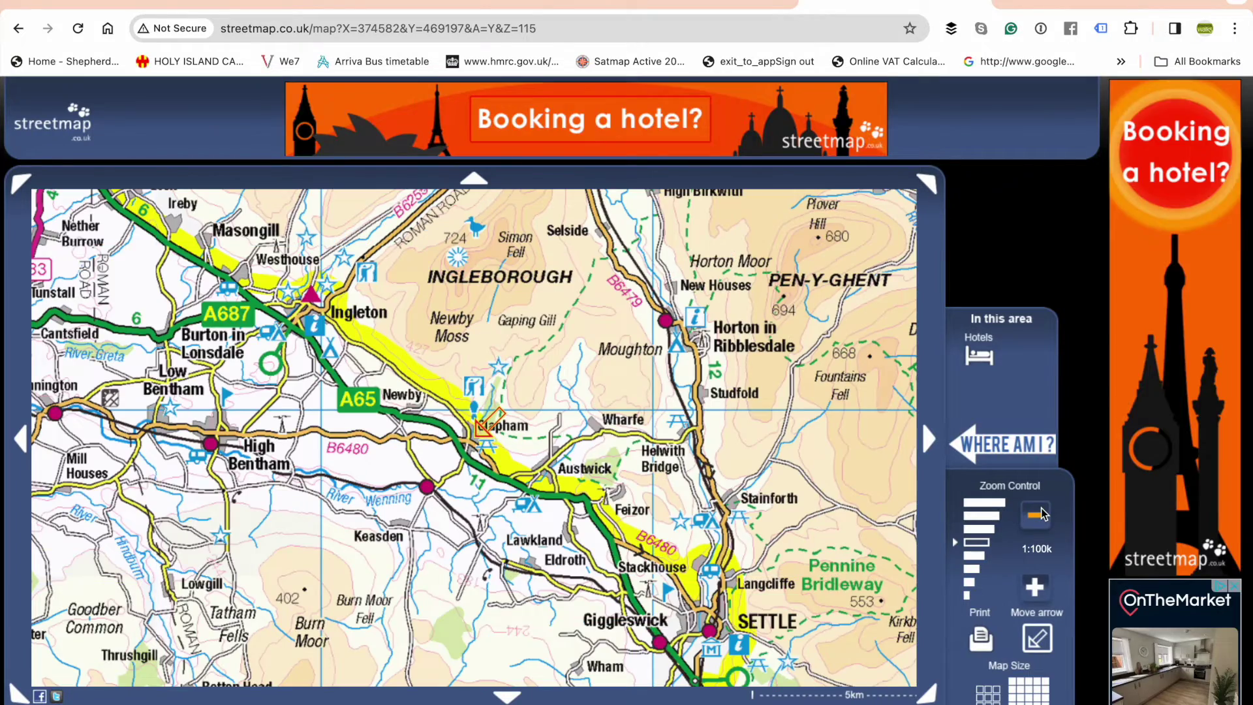
click(1043, 513)
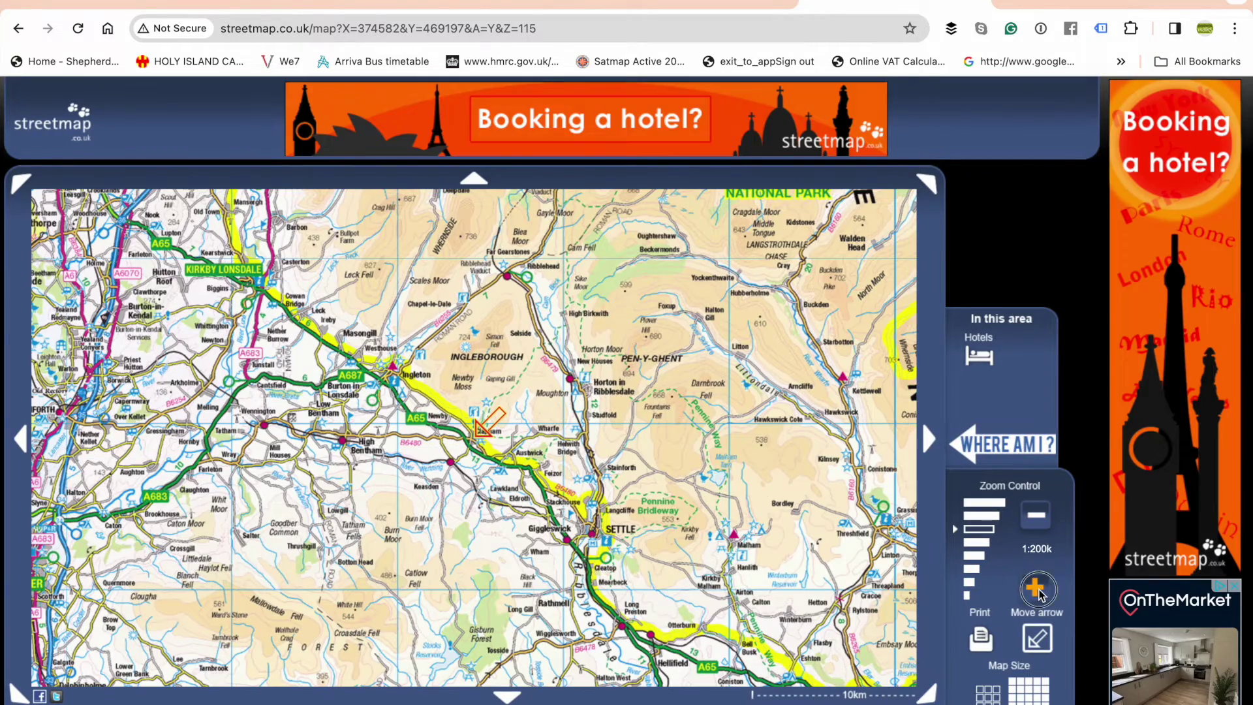
click(1036, 589)
click(1036, 590)
click(1037, 589)
click(1036, 589)
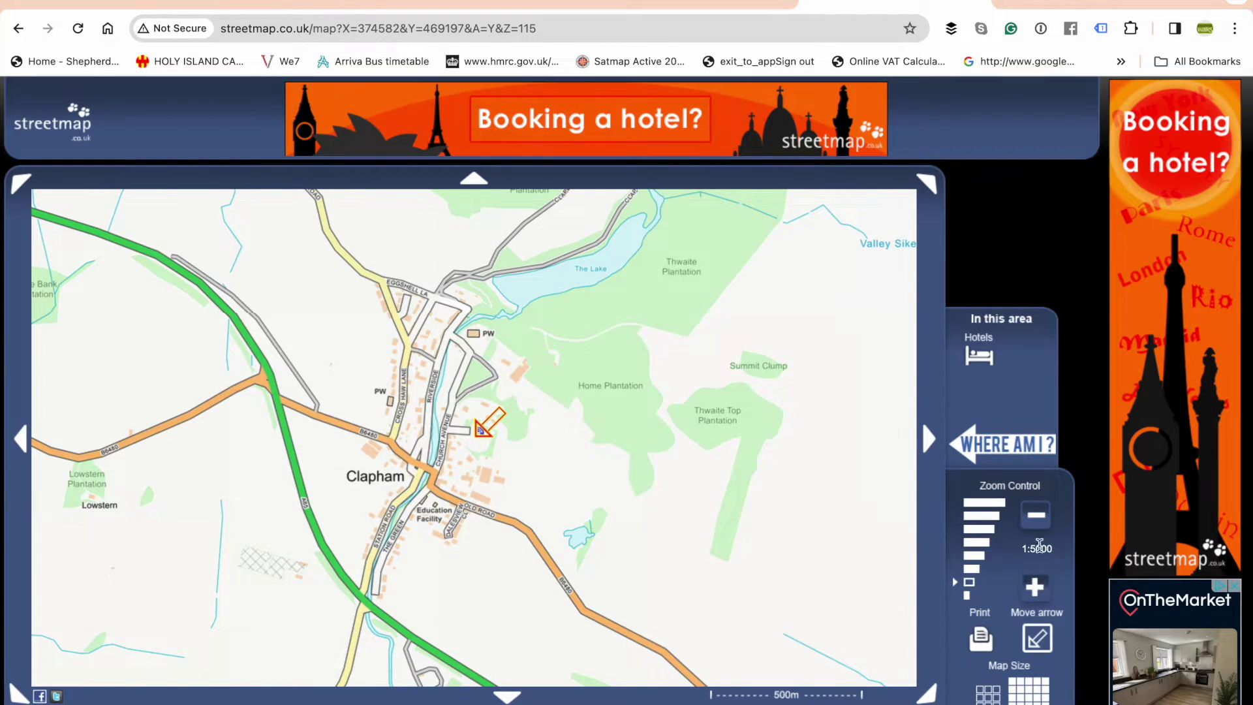
click(1037, 518)
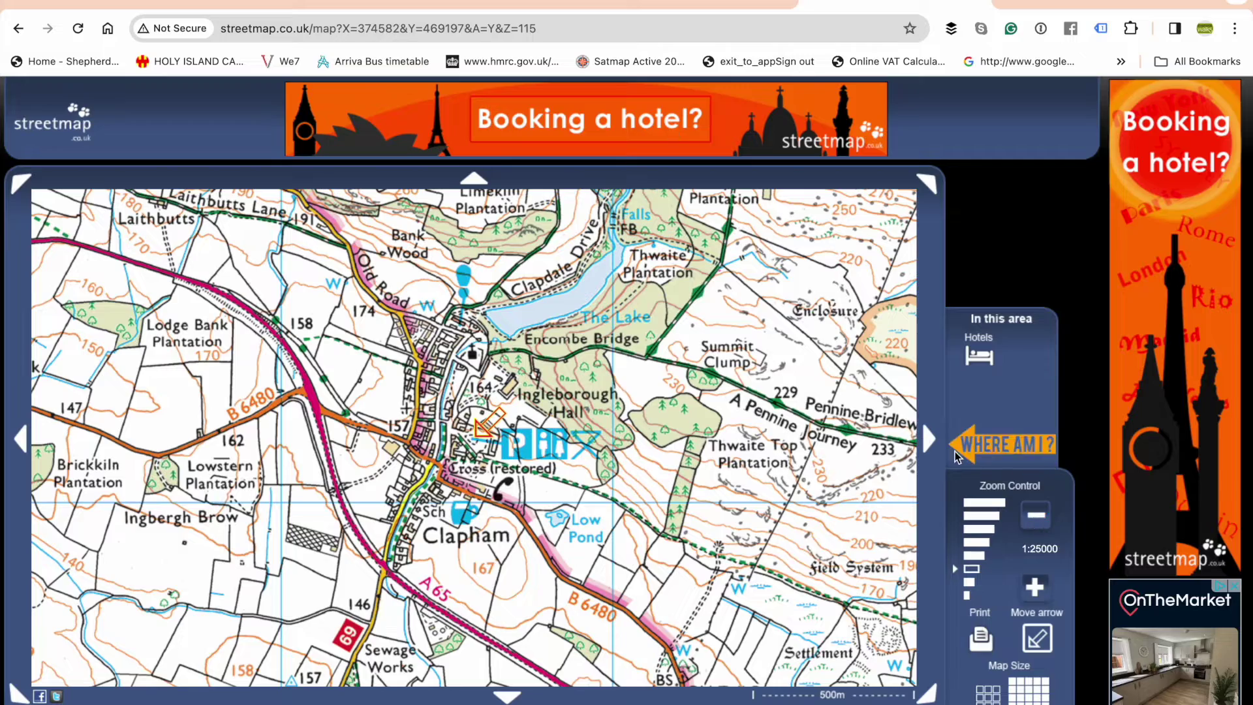
key(F11)
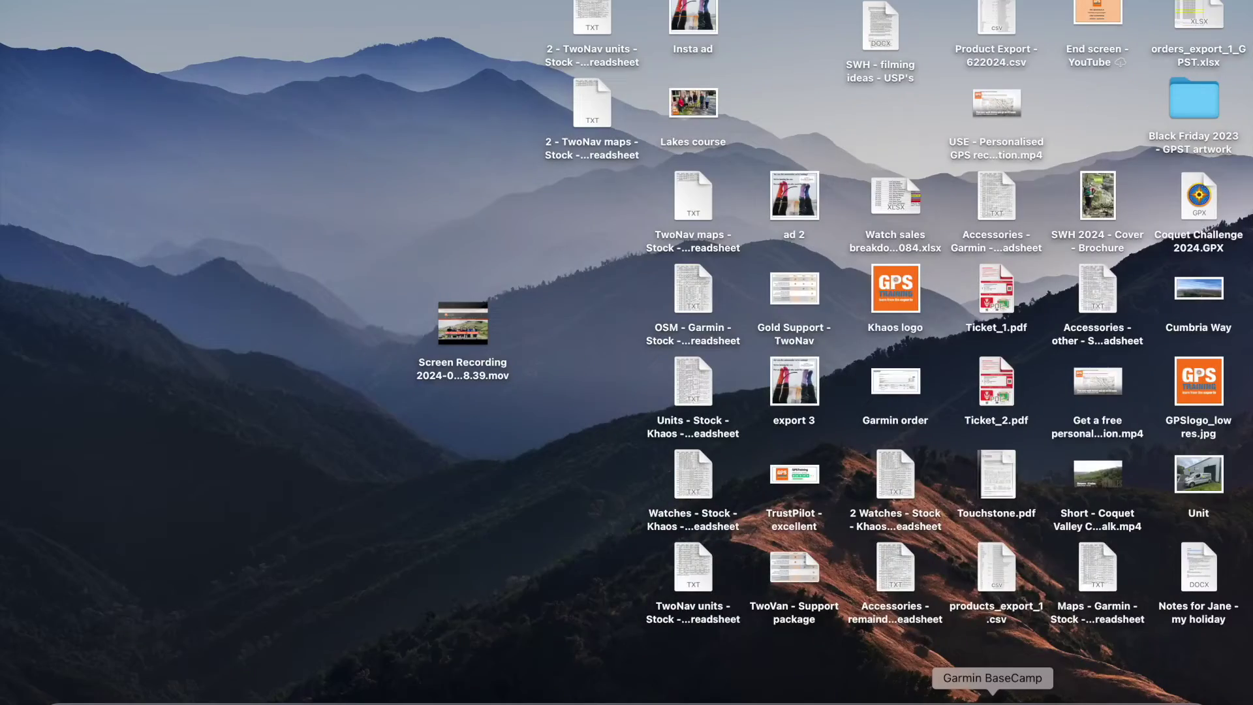
Step: Bring BaseCamp forward and move its topo map south of Clapham toward Keasden and Low Kettlesbeck
click(992, 701)
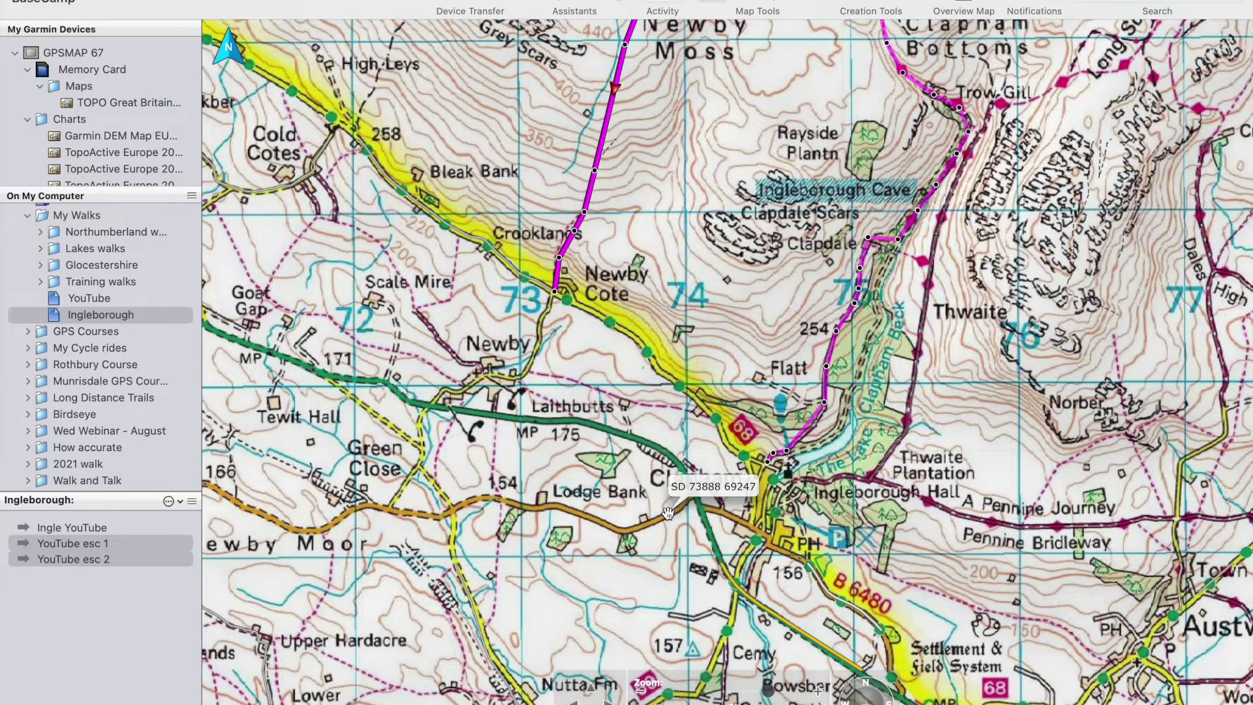
scroll(645, 552, down, 5)
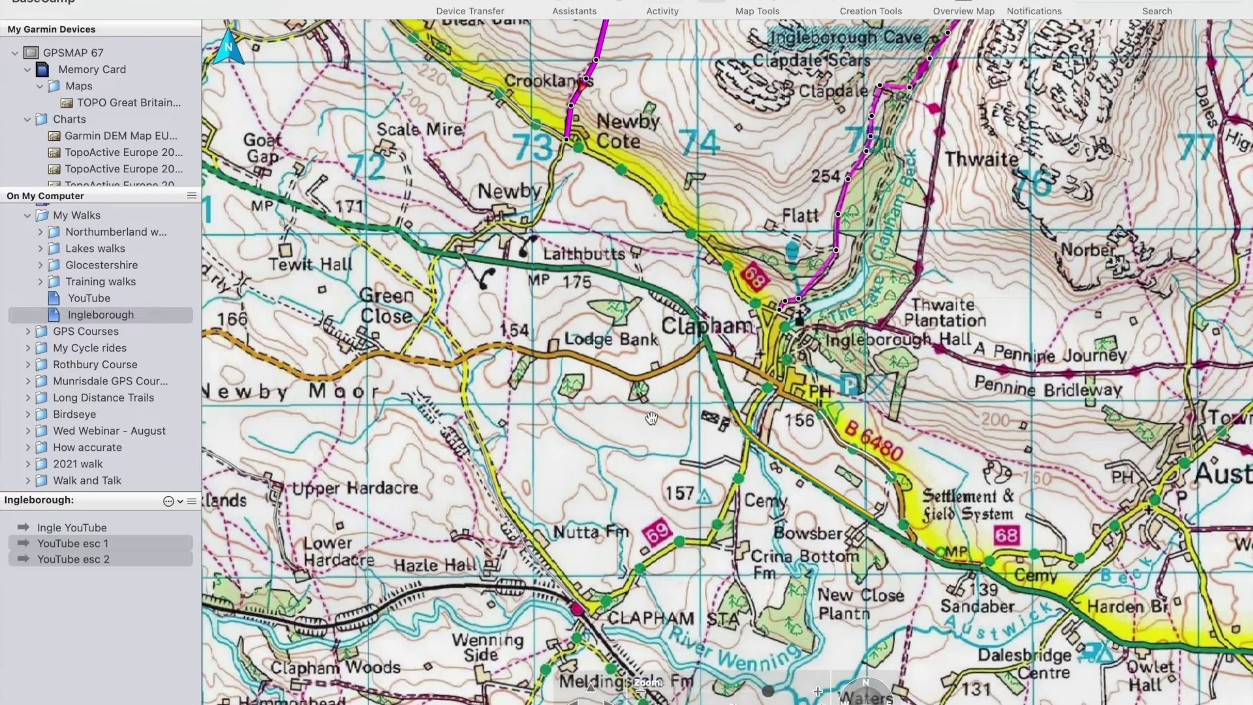
scroll(636, 488, down, 2)
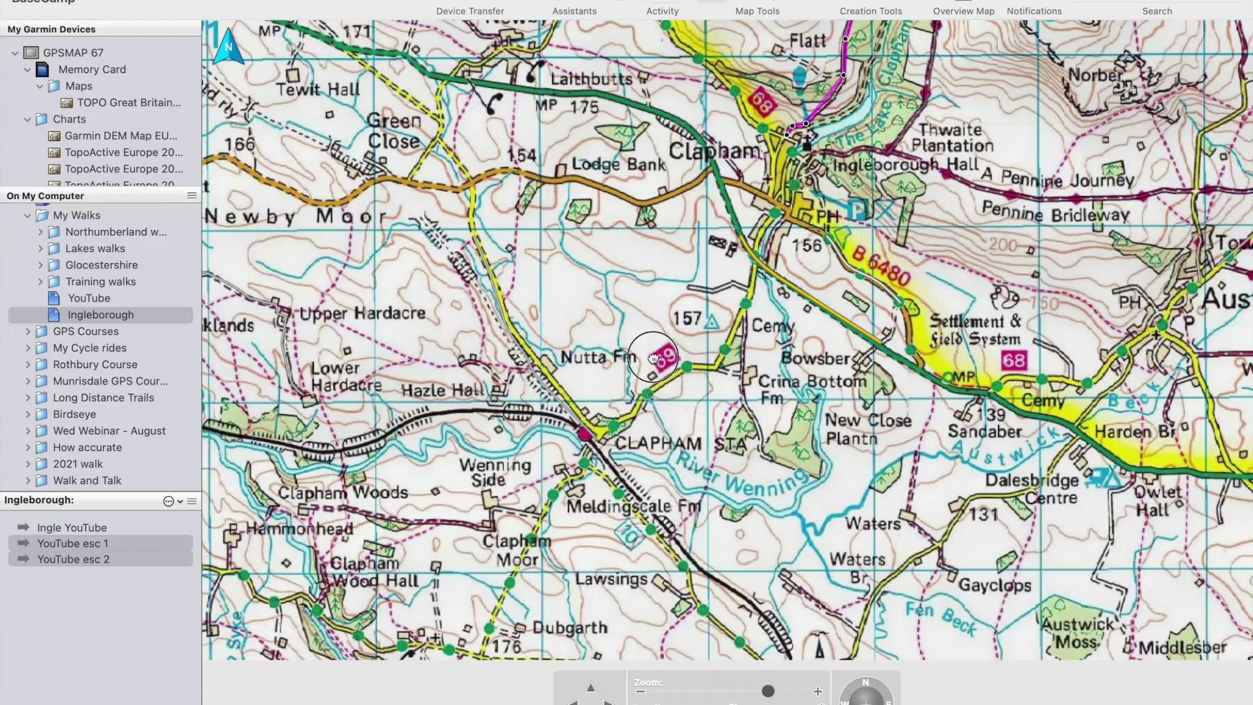
scroll(636, 405, down, 4)
drag(635, 443, 735, 368)
scroll(718, 379, down, 2)
scroll(718, 379, right, 3)
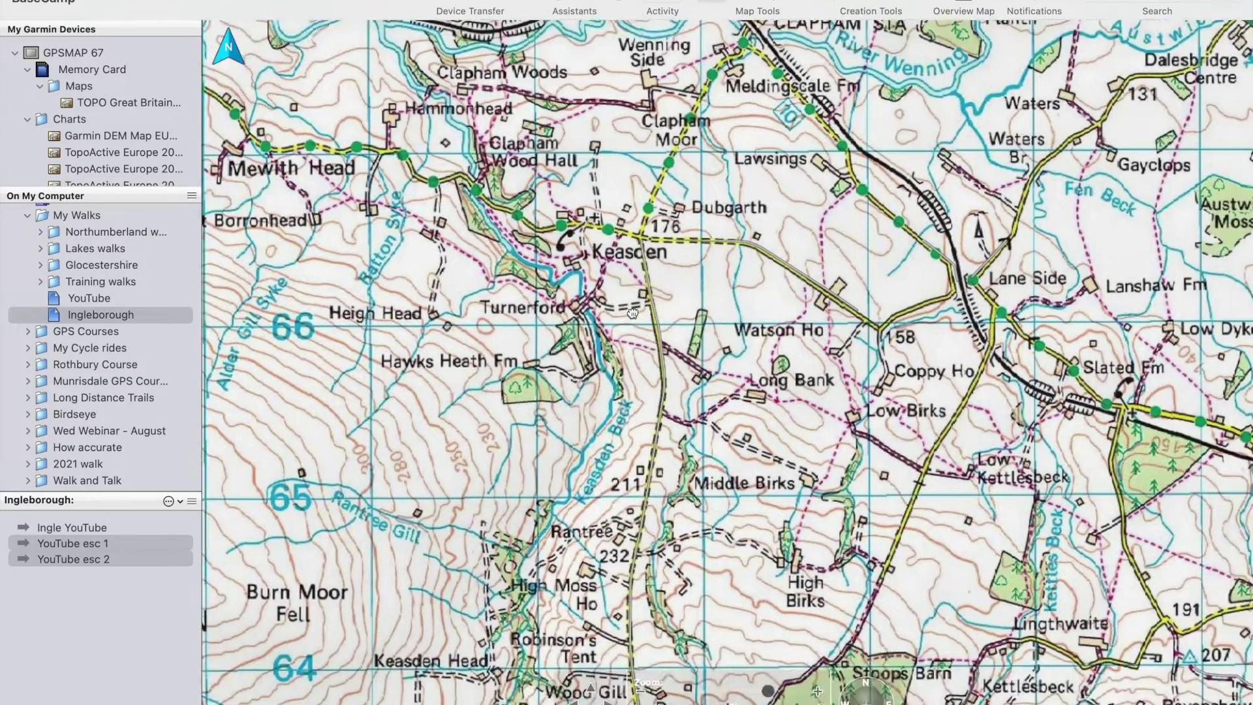
scroll(644, 407, right, 2)
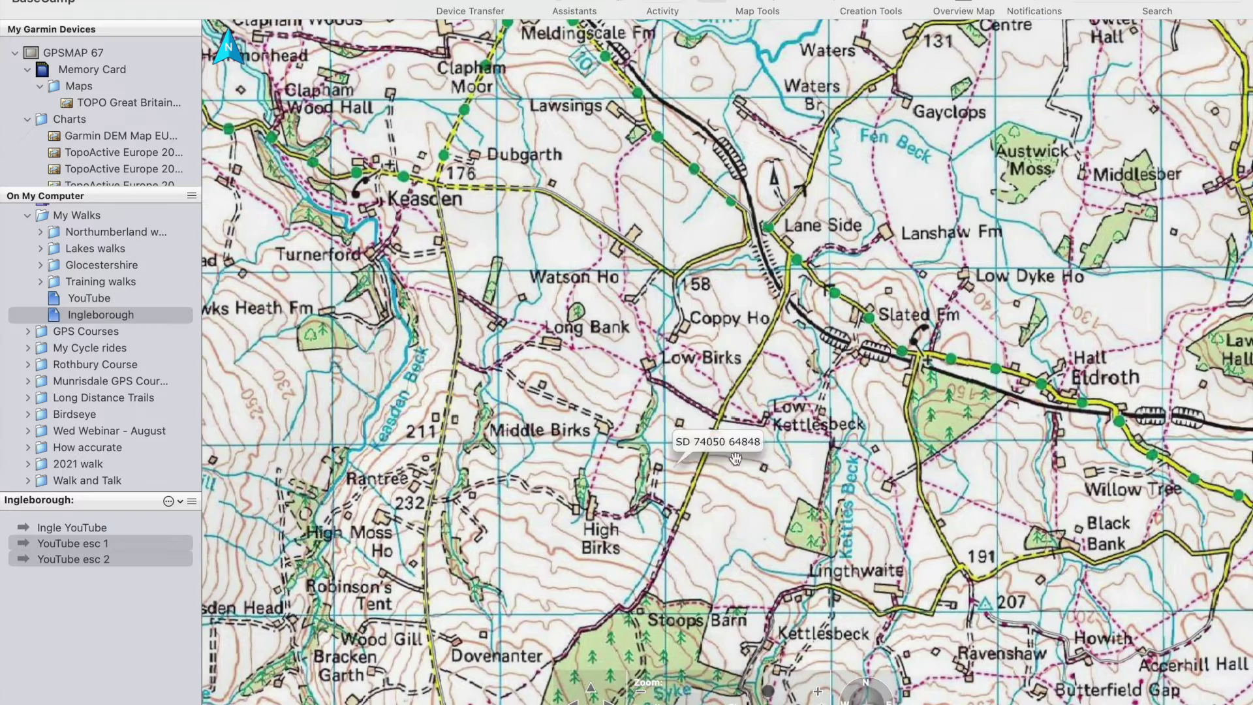
scroll(679, 400, down, 1)
scroll(679, 399, right, 2)
scroll(679, 399, down, 1)
scroll(679, 399, right, 1)
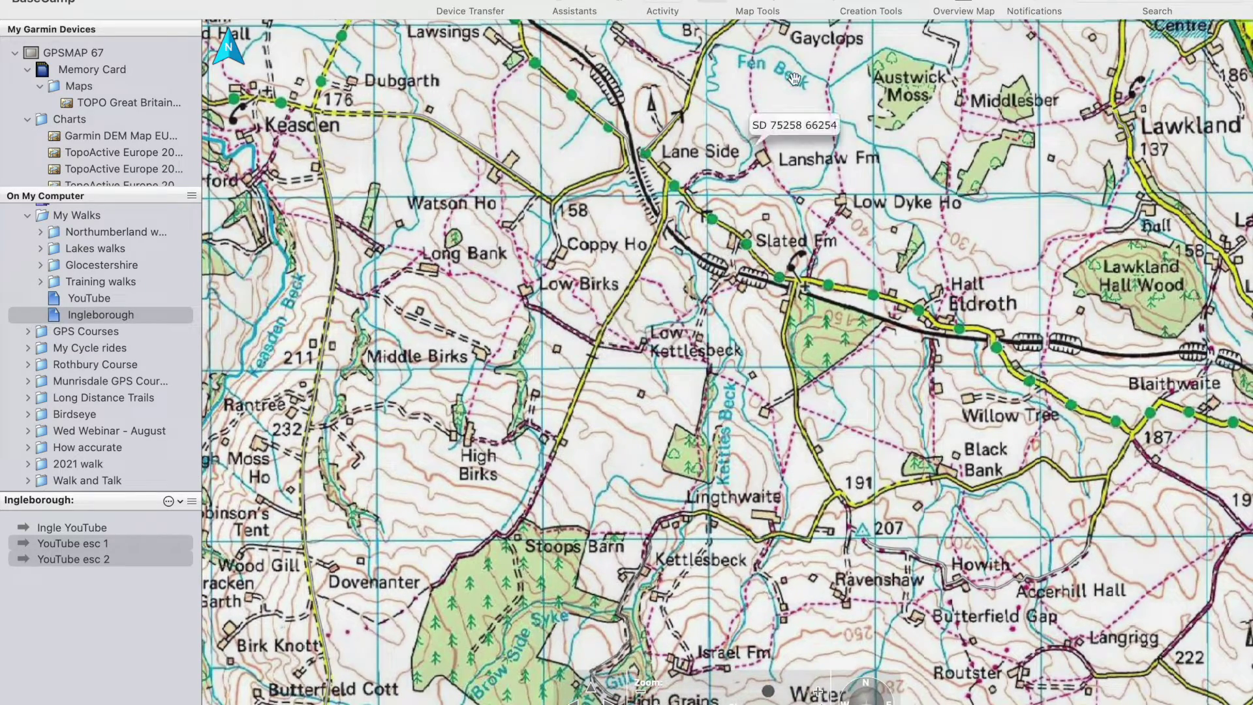
Step: Drop a waypoint on Cragg Lane beside Low Kettlesbeck and name it 'Start of walk'
click(597, 346)
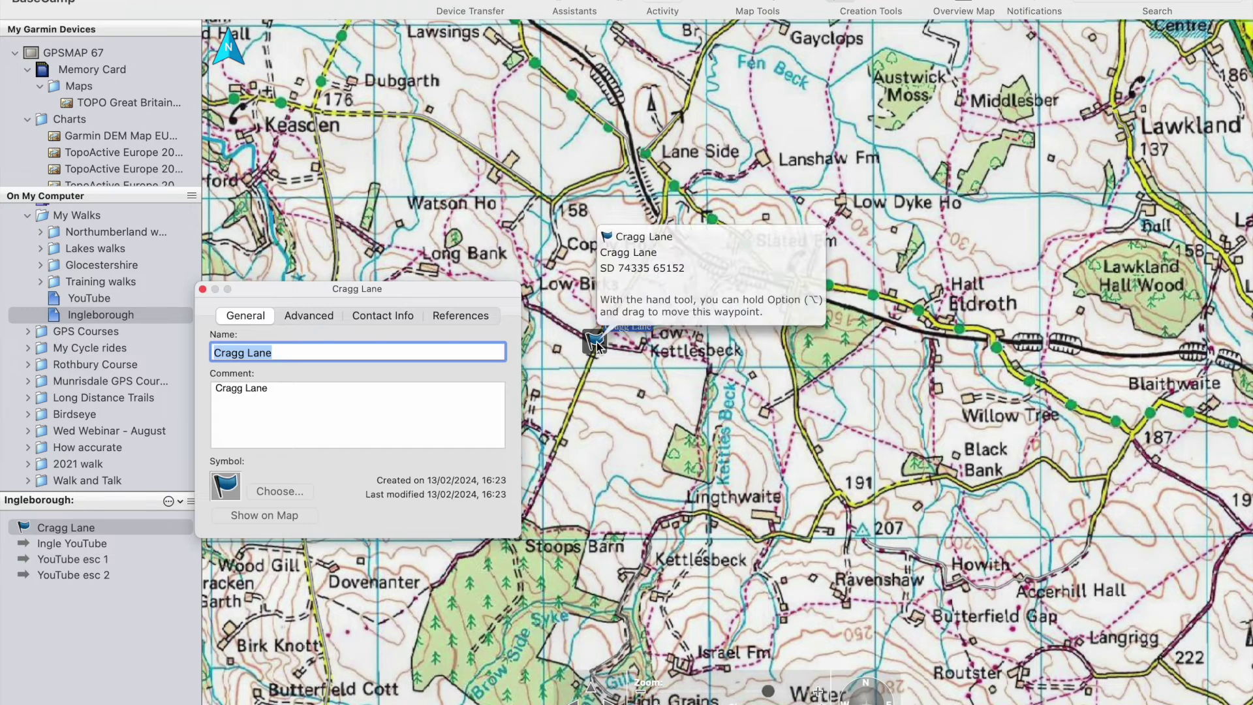
text(Start of walk)
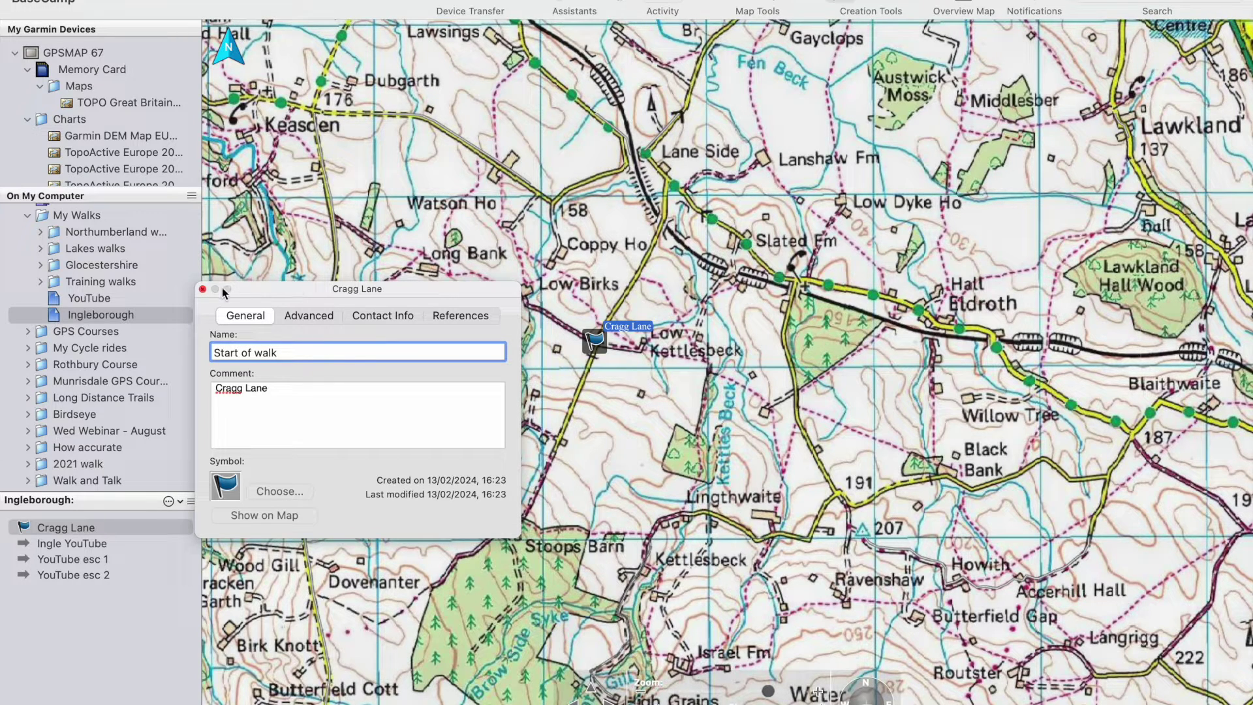
click(203, 289)
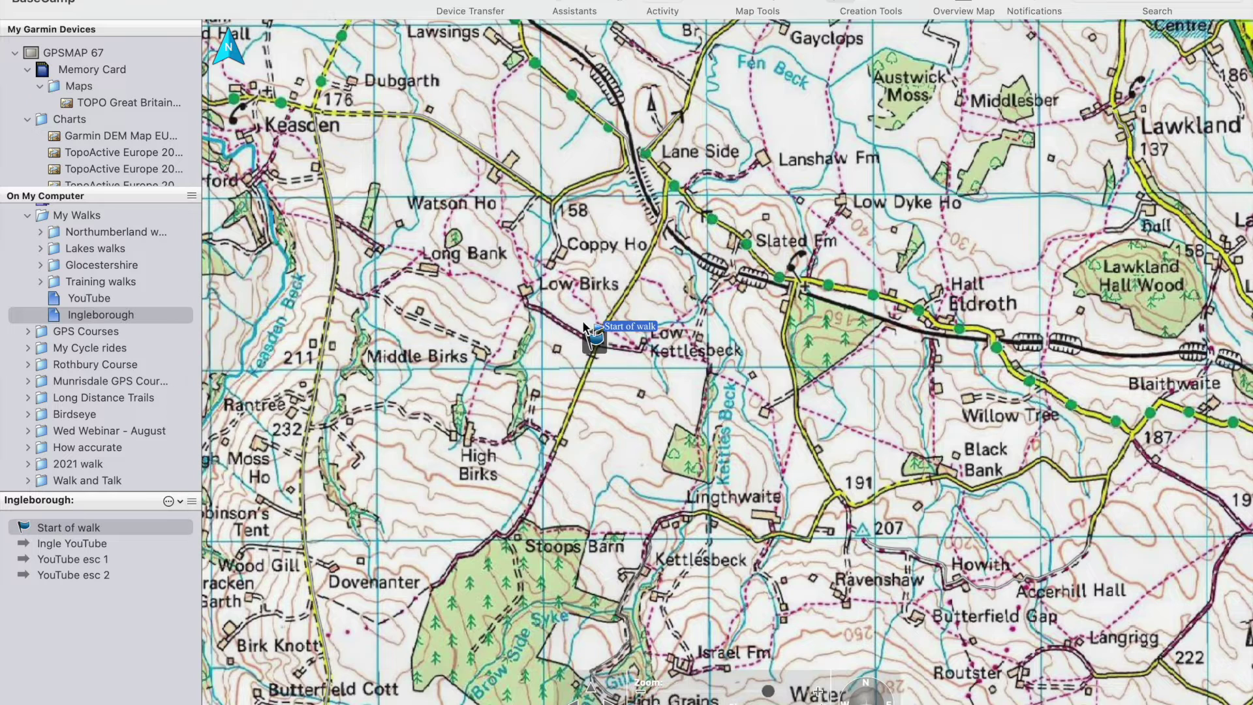
mouse_move(696, 300)
click(692, 261)
mouse_move(758, 24)
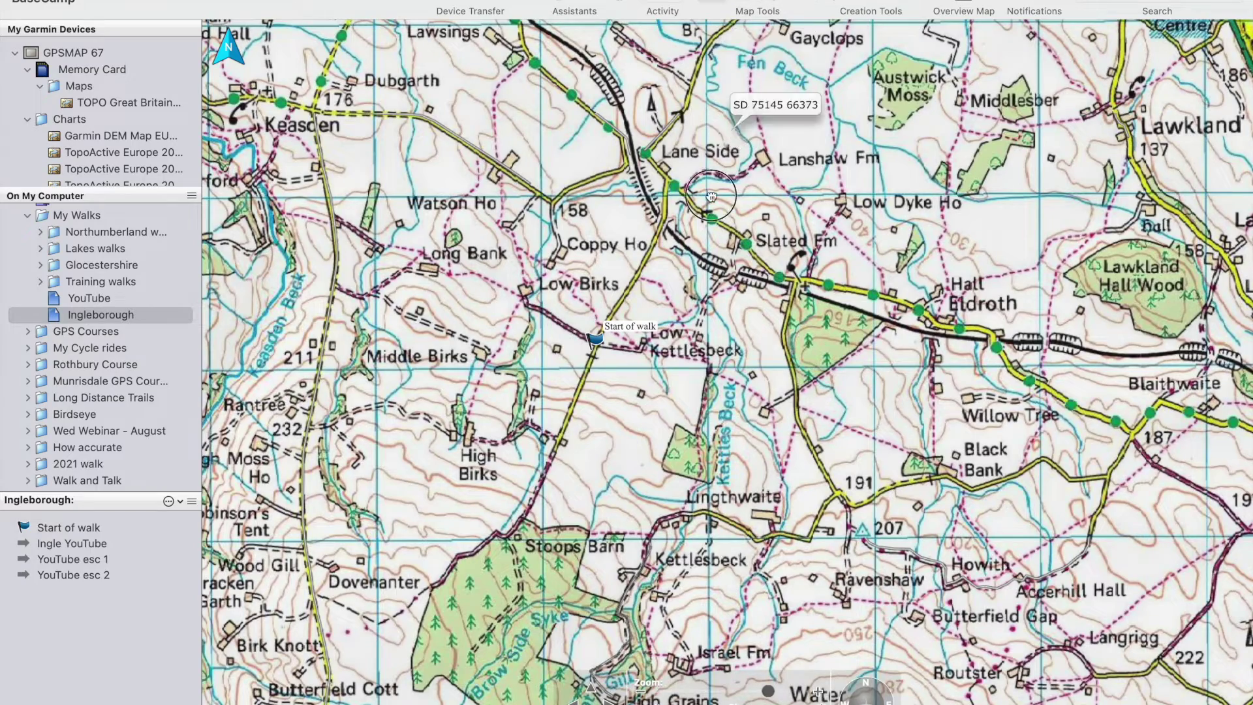
scroll(731, 130, up, 5)
drag(831, 189, 802, 362)
scroll(709, 242, up, 1)
scroll(708, 243, down, 2)
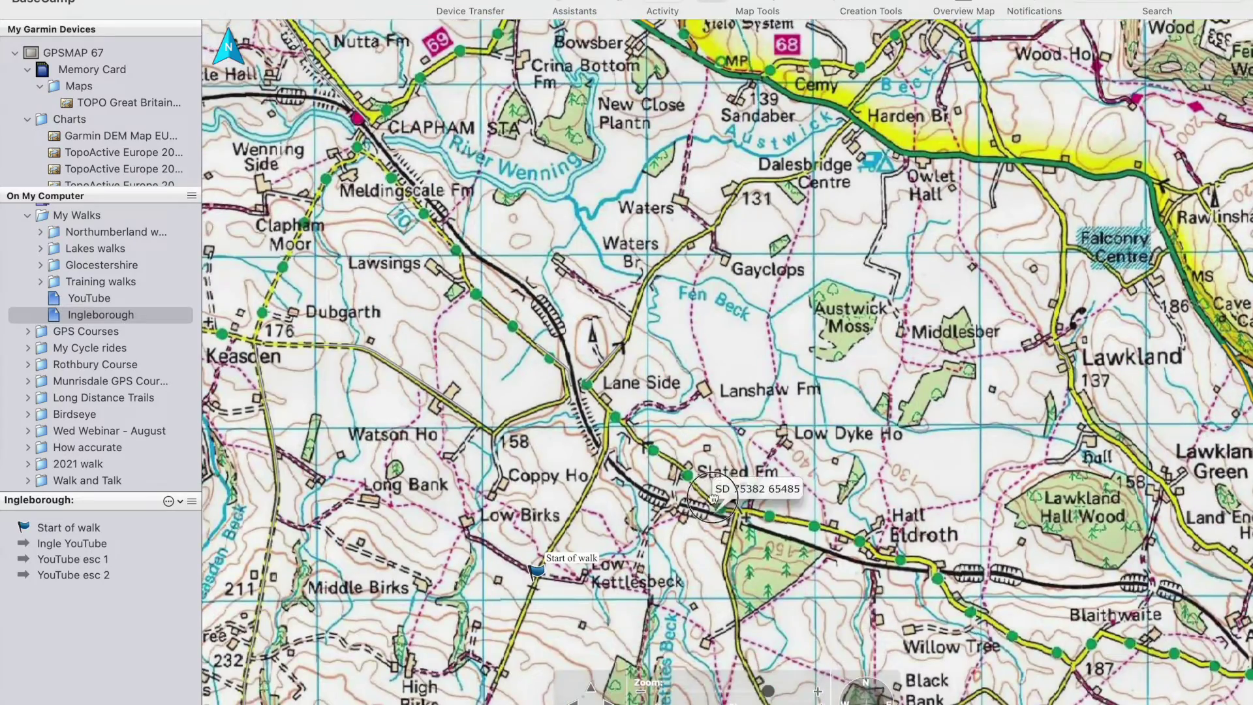
scroll(737, 344, down, 5)
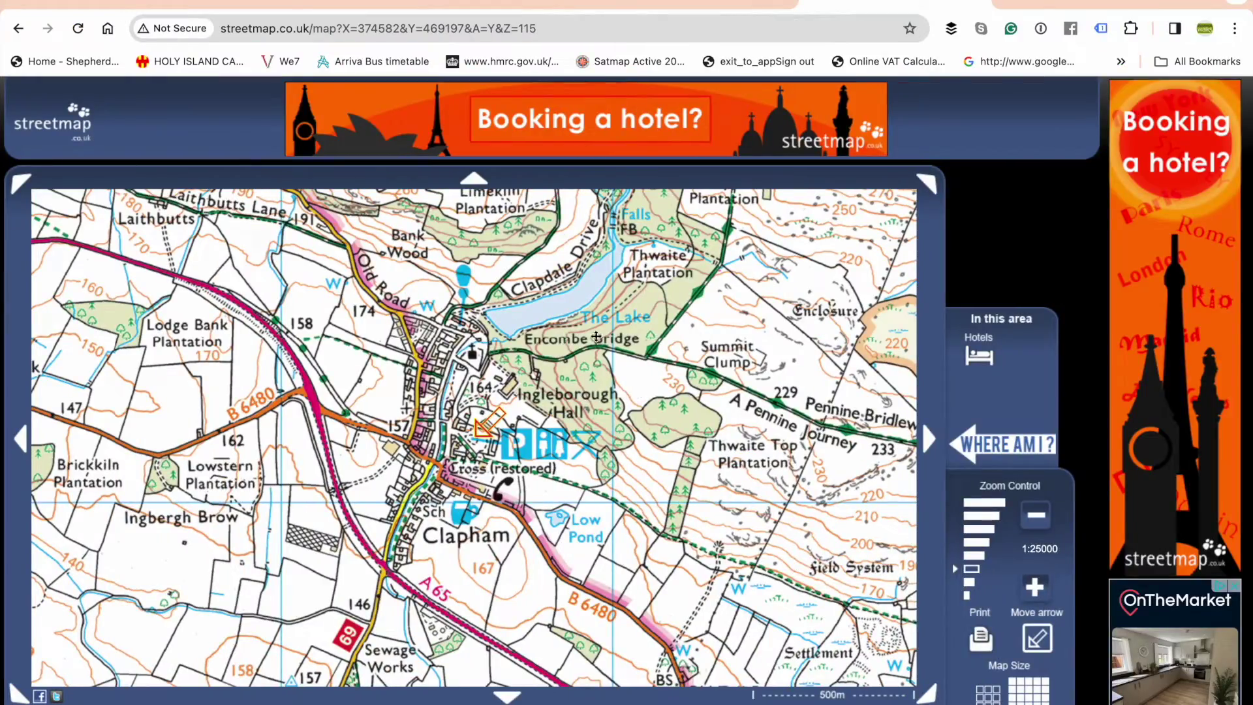
Step: Pan south to Cragg Lane and move the location arrow beside Low Kettlesbeck (374322,465162)
click(513, 543)
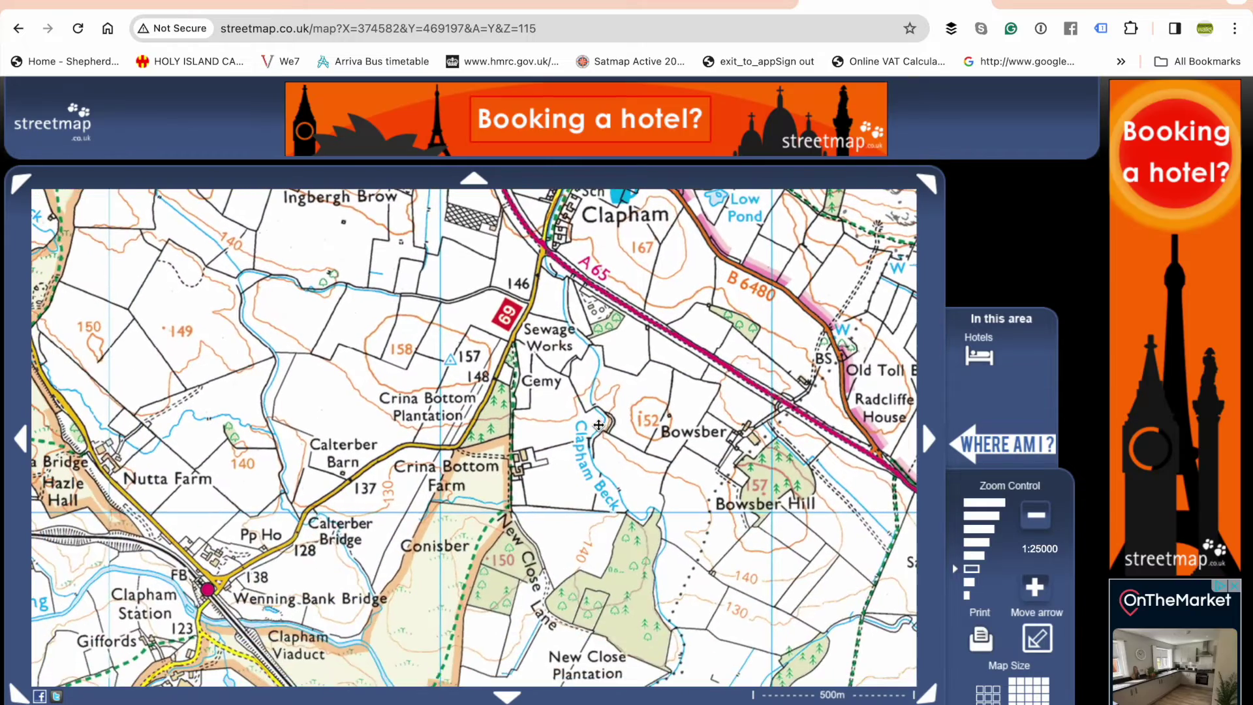
click(491, 575)
click(452, 535)
click(462, 524)
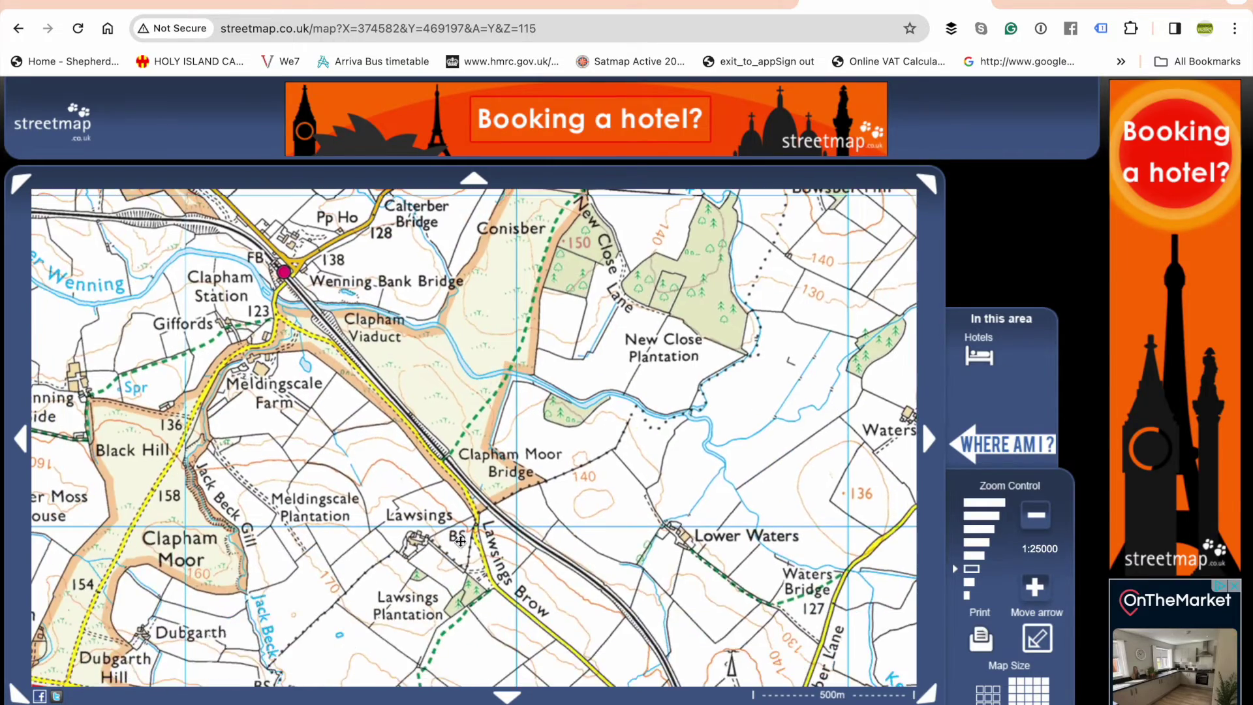
click(466, 465)
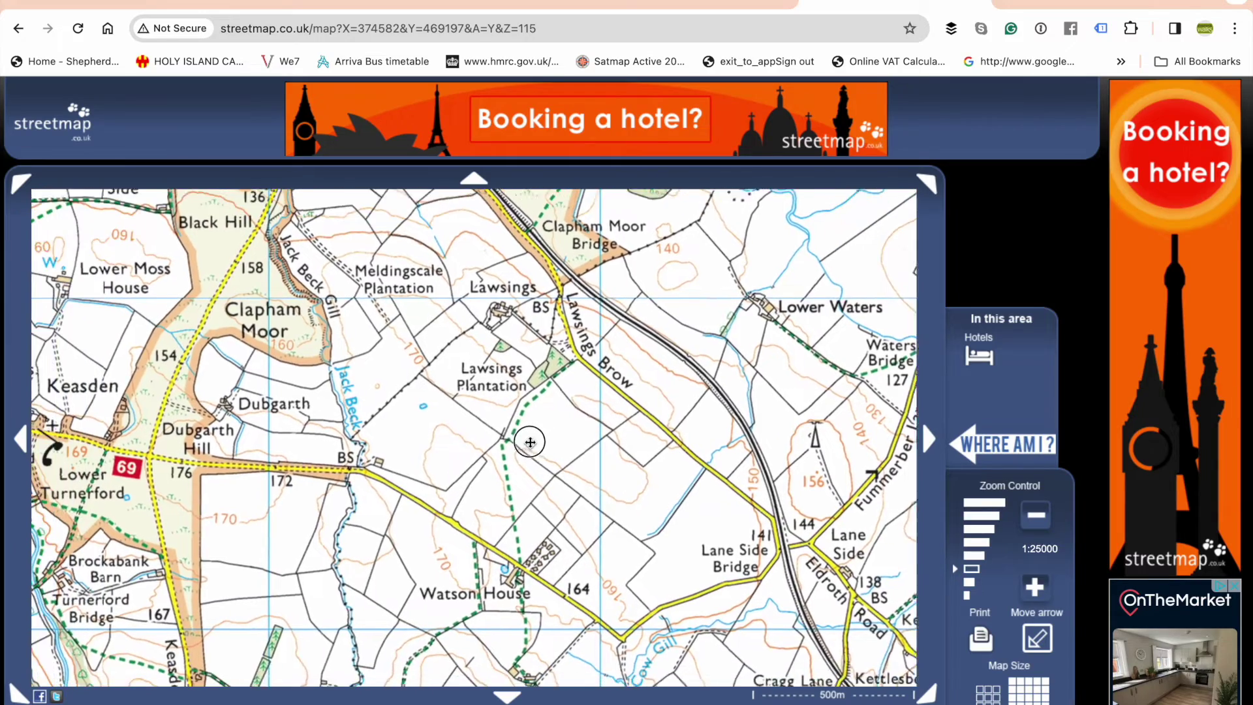
click(346, 332)
drag(358, 469, 391, 328)
click(428, 472)
click(483, 517)
click(573, 418)
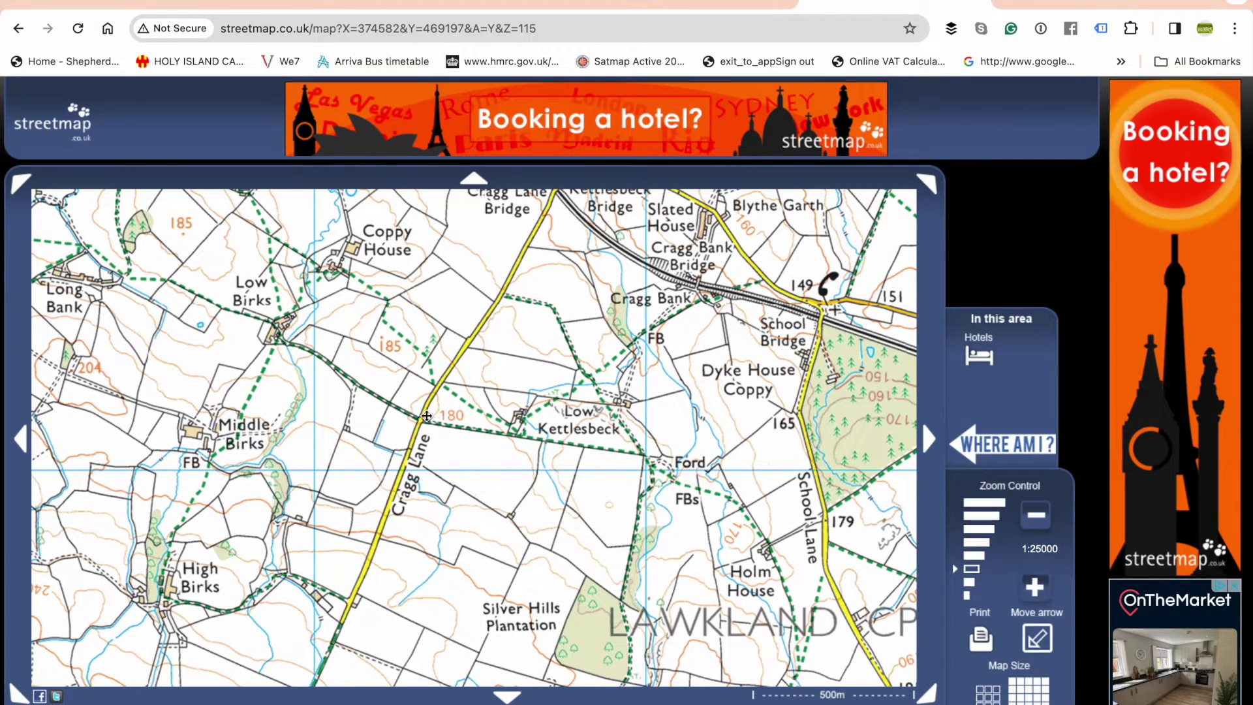
click(1038, 638)
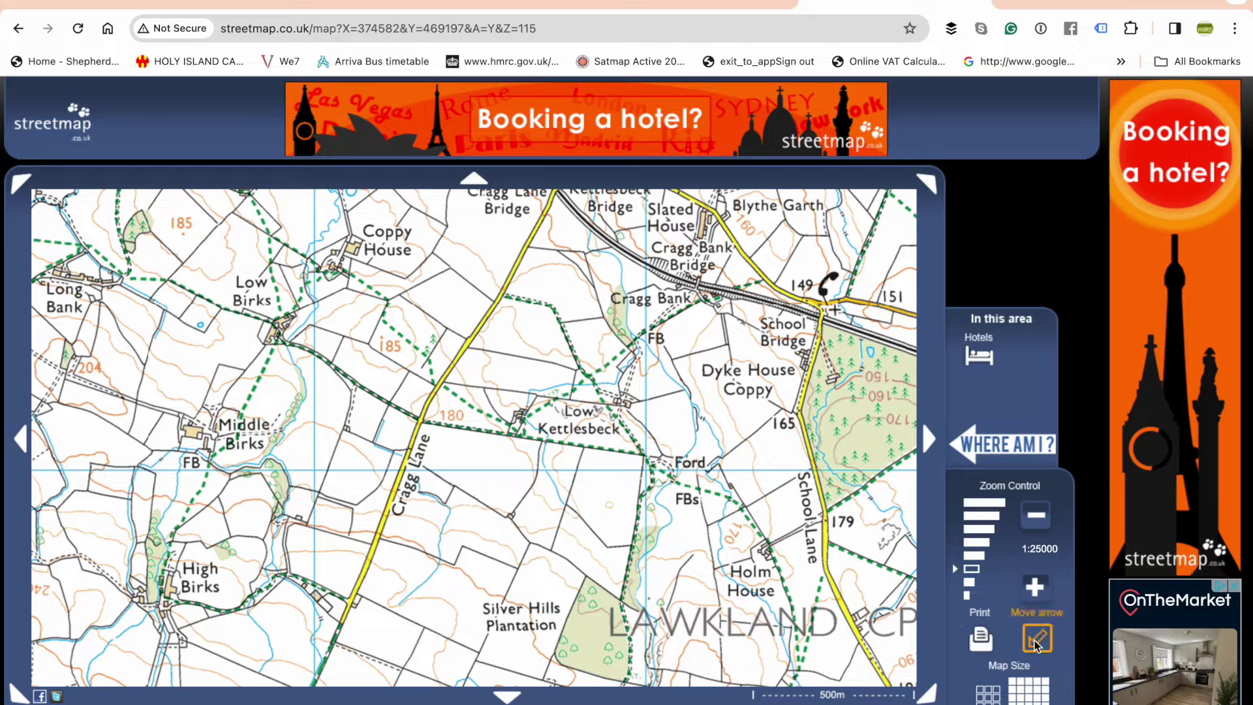
click(418, 418)
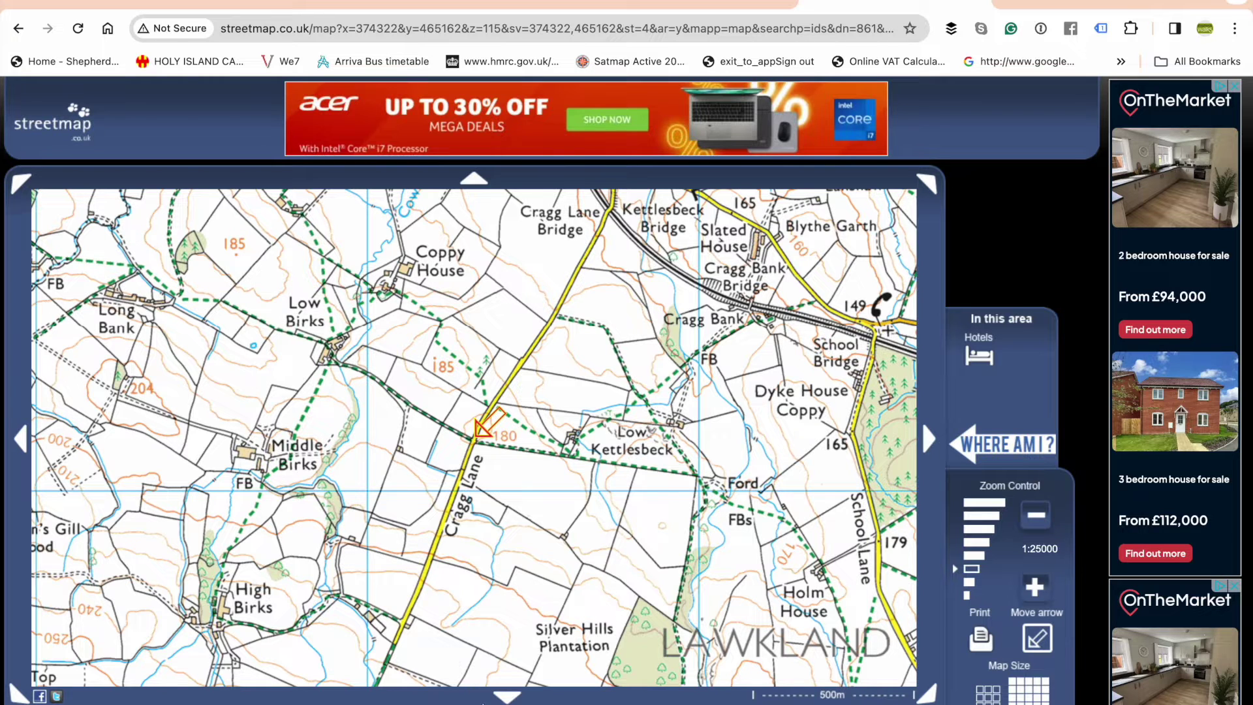
click(460, 699)
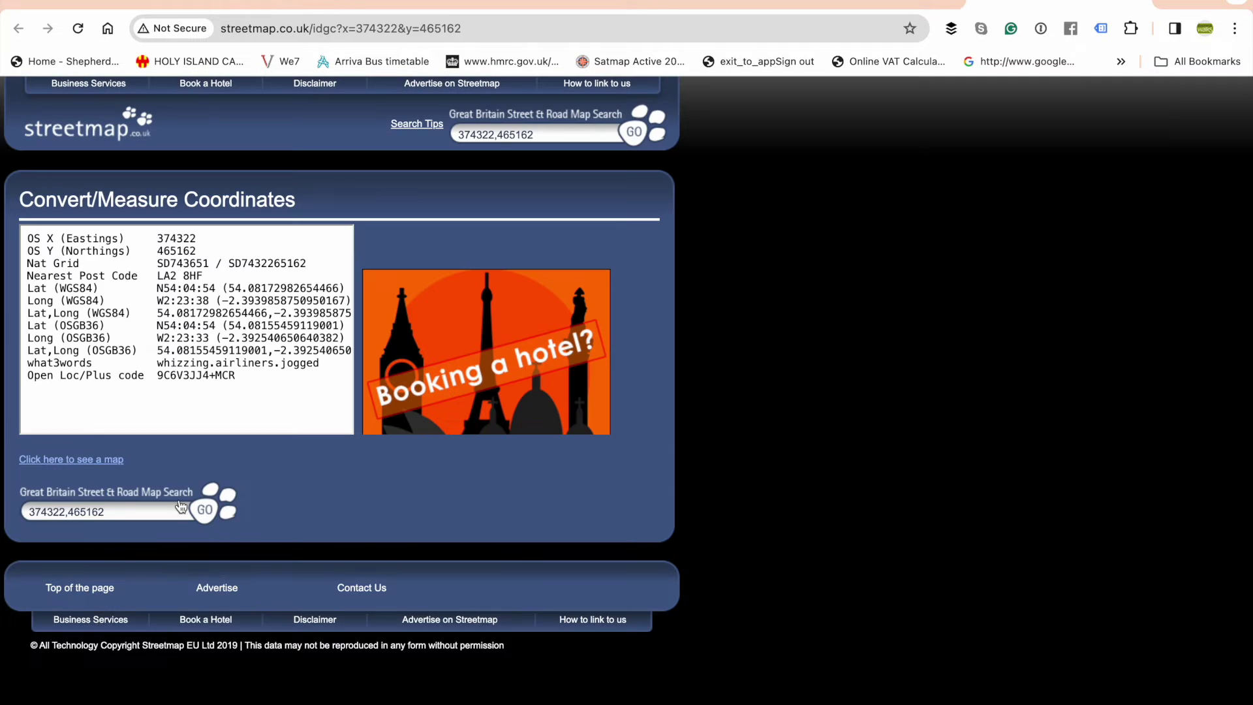
drag(203, 275, 156, 278)
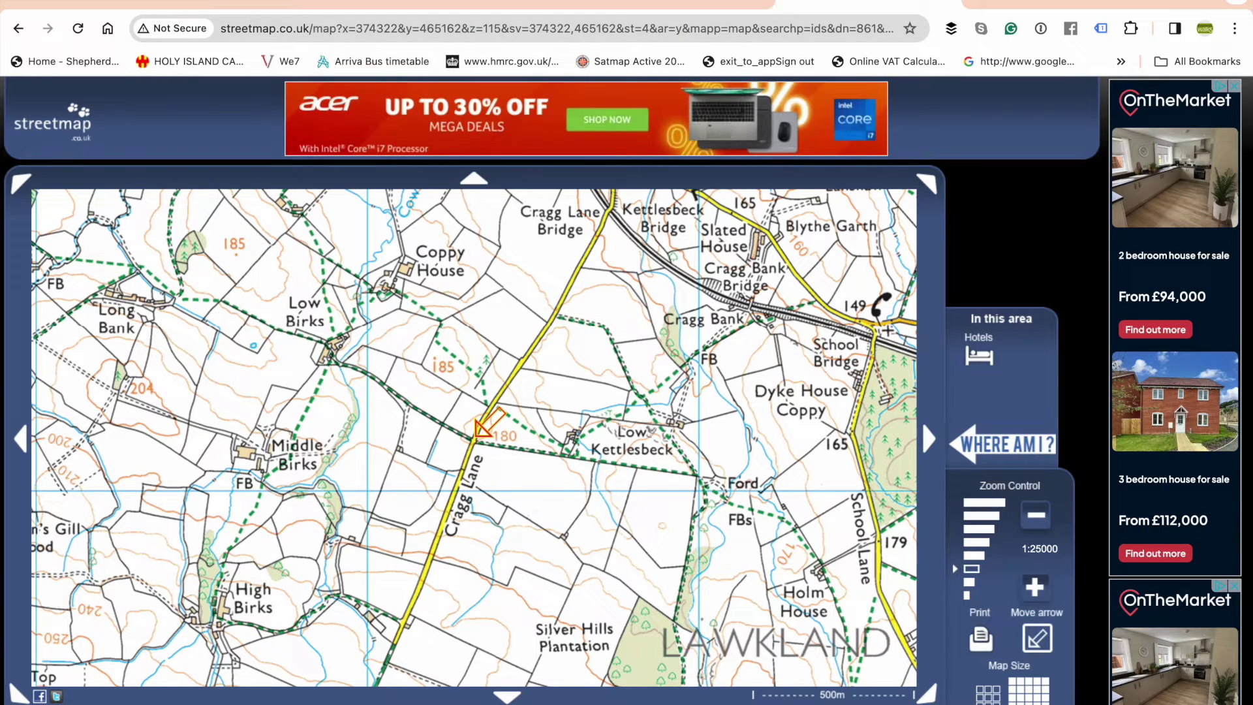
Step: Transfer the 'Start of walk' waypoint from BaseCamp's list to the GPSMAP 67 and close the transfer window
right_click(988, 694)
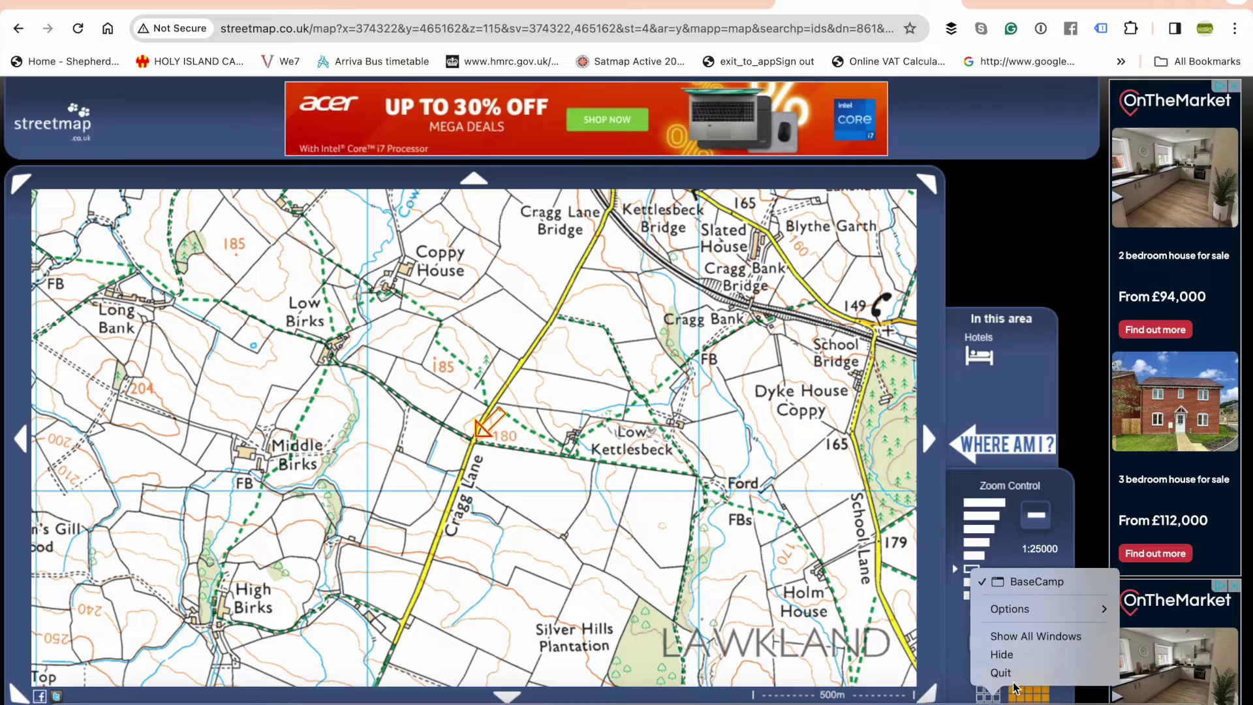
click(1056, 581)
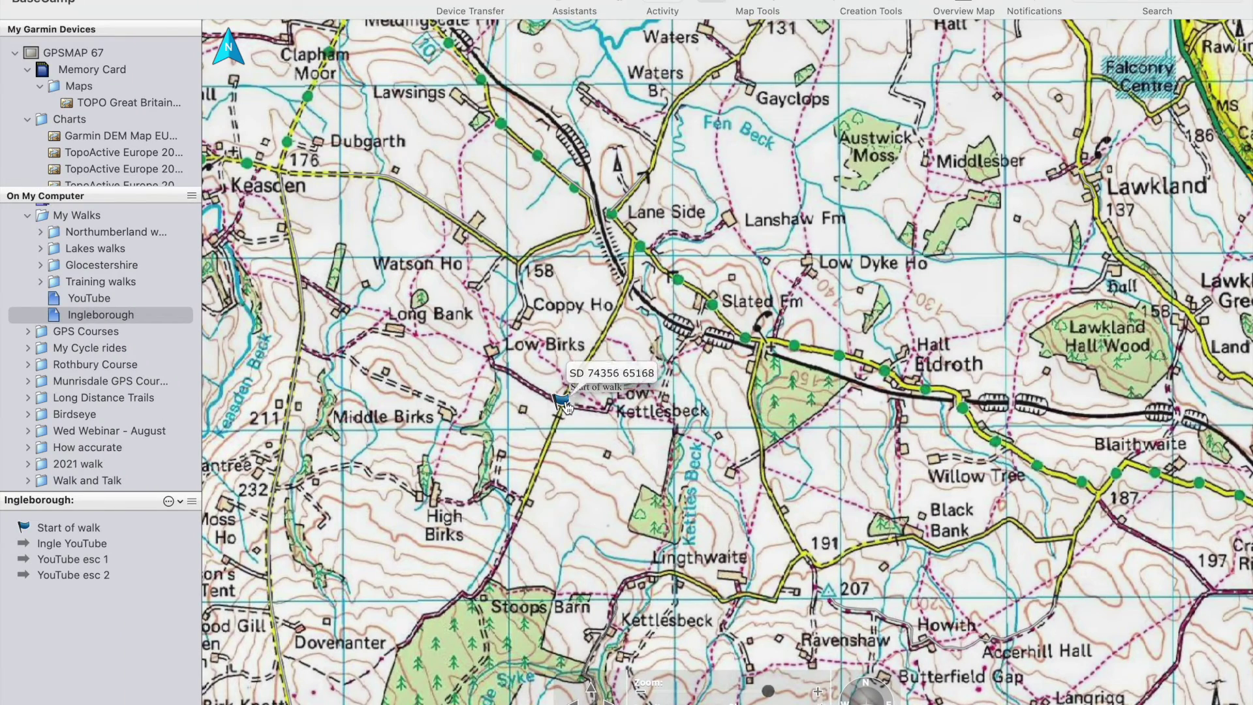
click(97, 527)
right_click(96, 527)
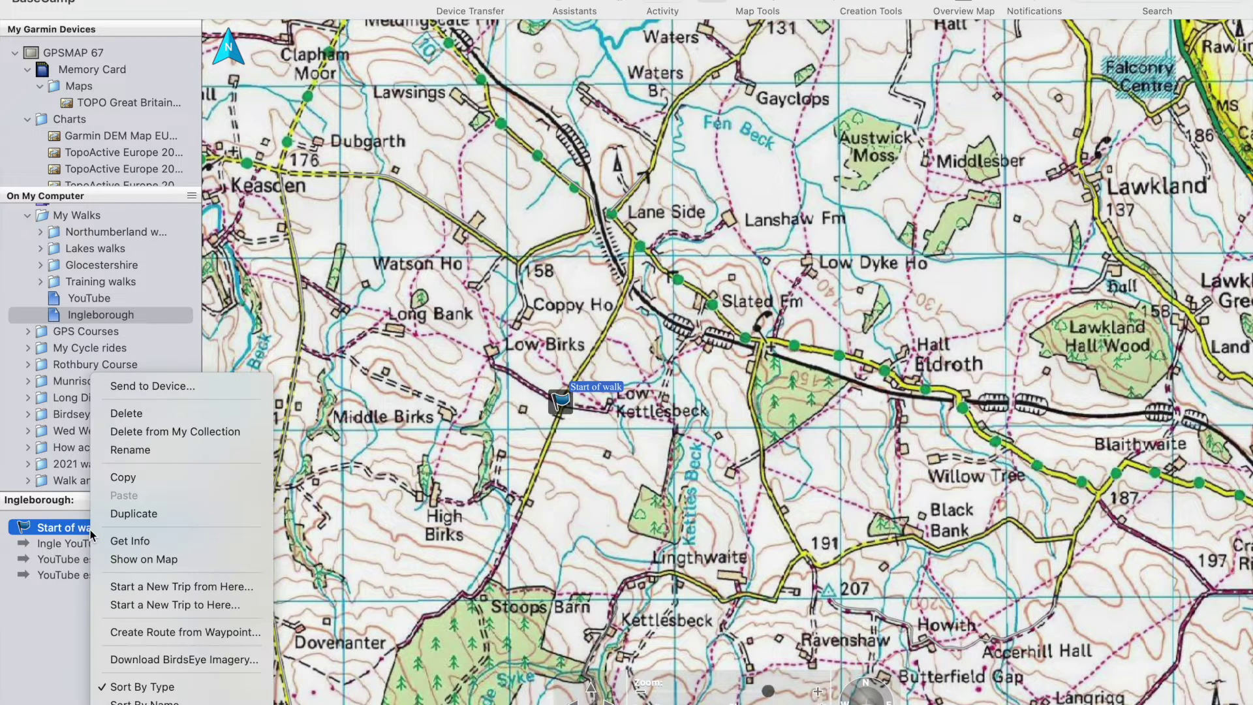
click(199, 389)
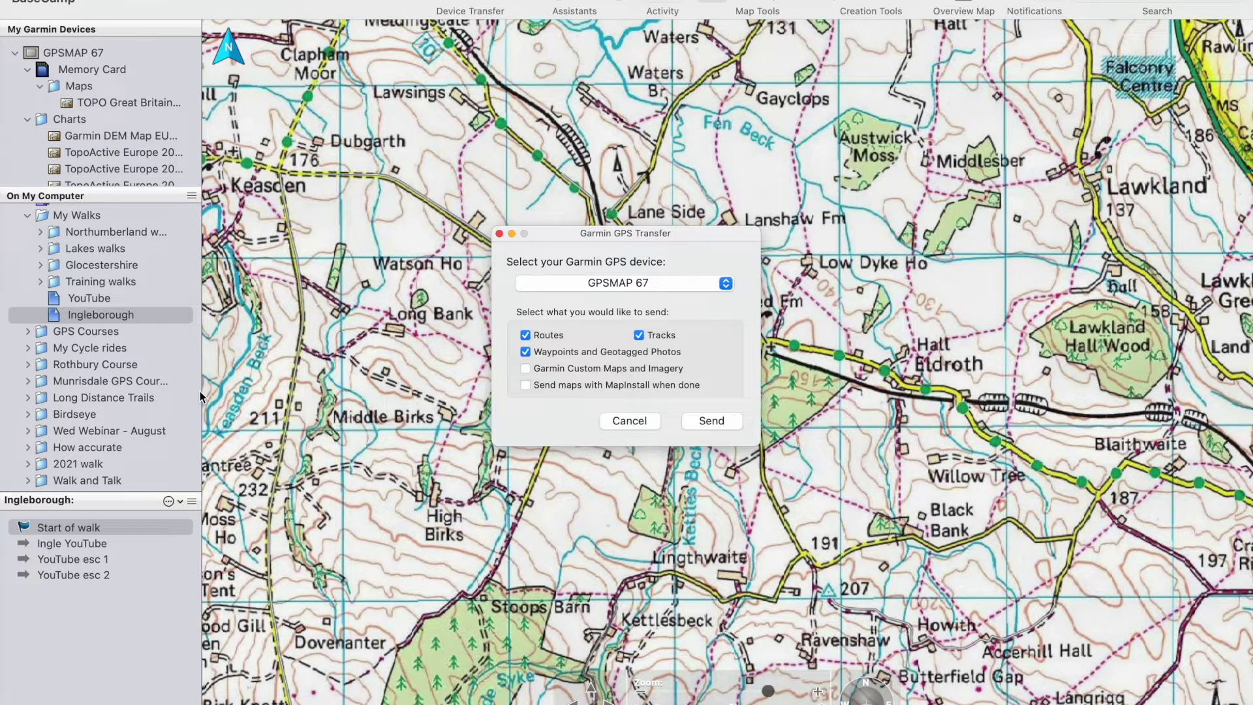
click(712, 421)
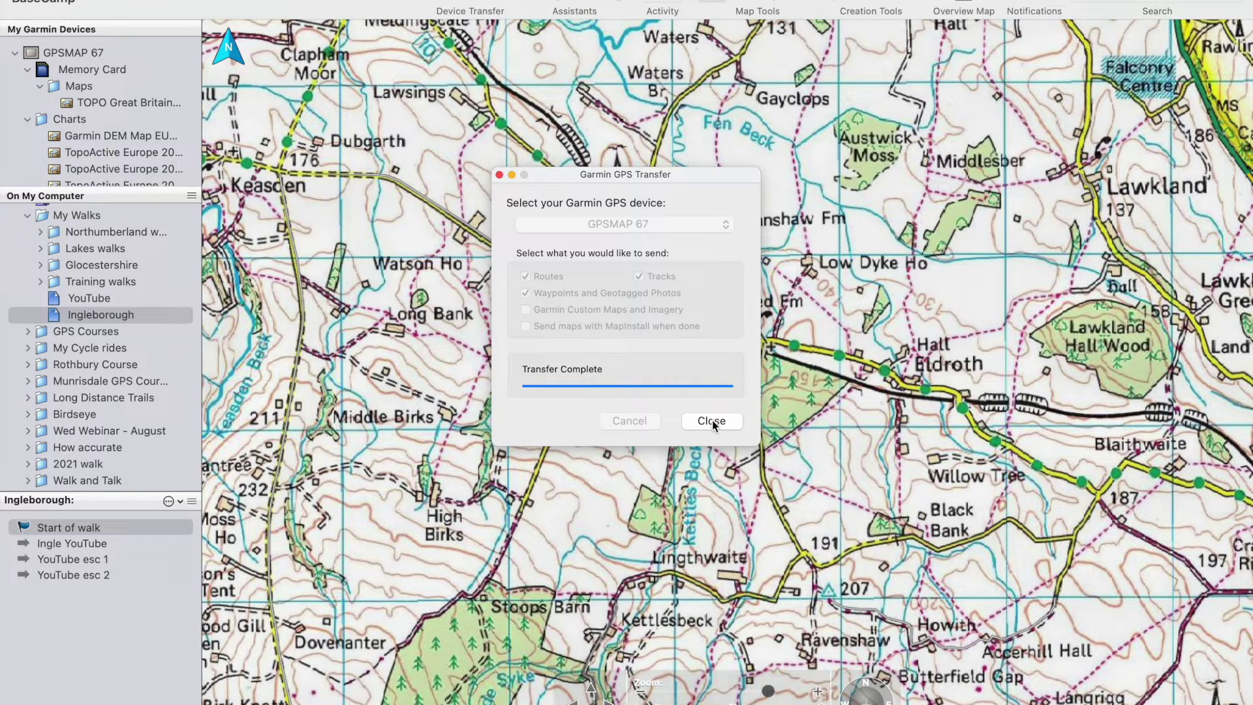
click(712, 421)
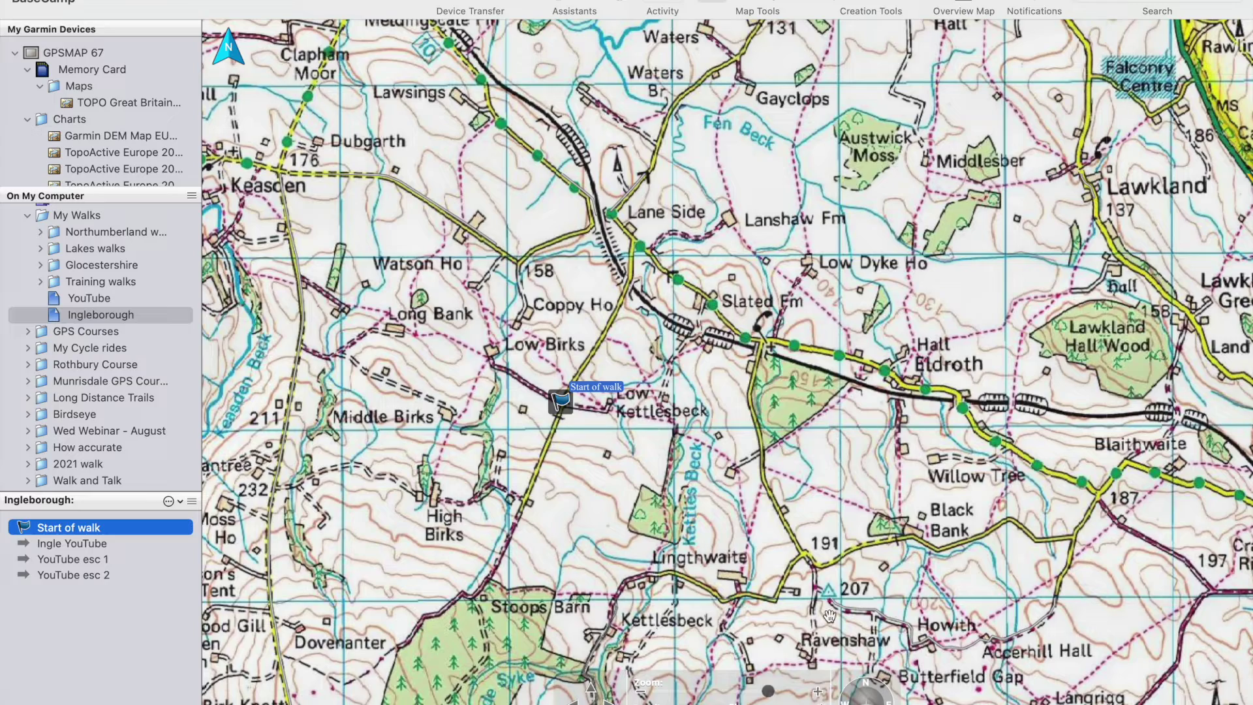
click(890, 690)
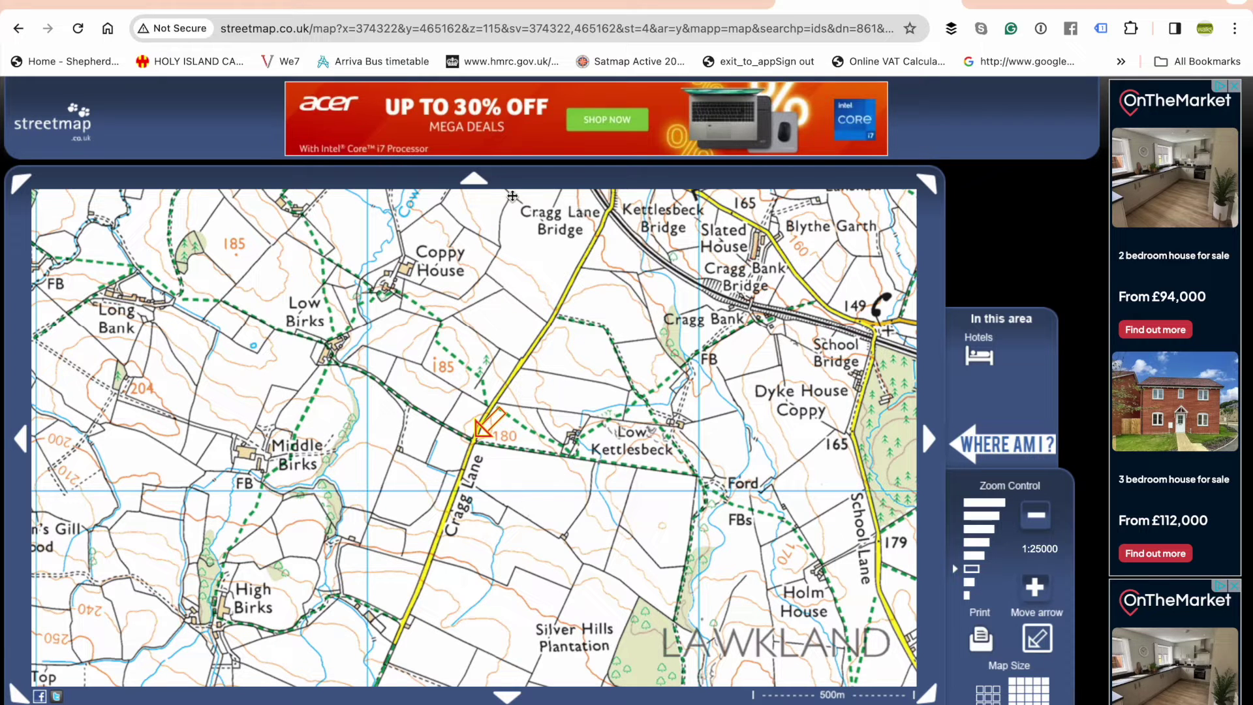
Step: Switch to the gpstraining.co.uk home page tab
click(314, 9)
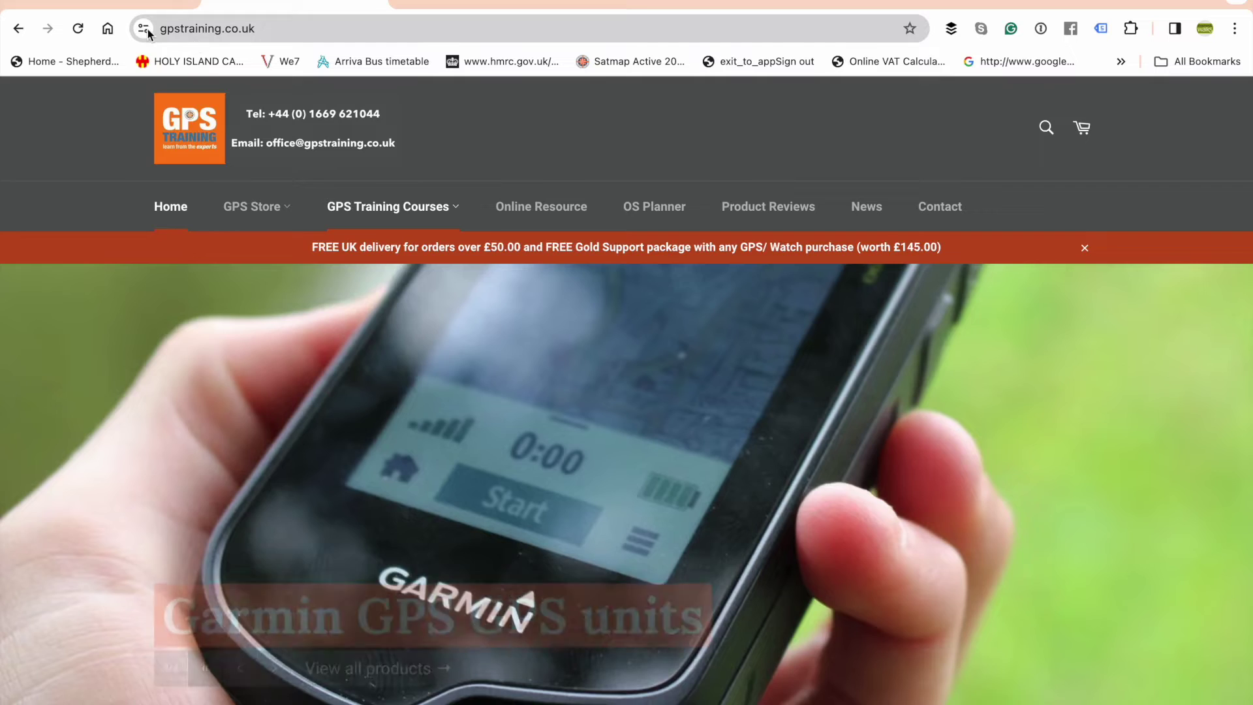
Step: On the gpsonlinecourse.co.uk tab, open COURSES > Garmin BaseCamp > Garmin BaseCamp – Windows Users
click(138, 3)
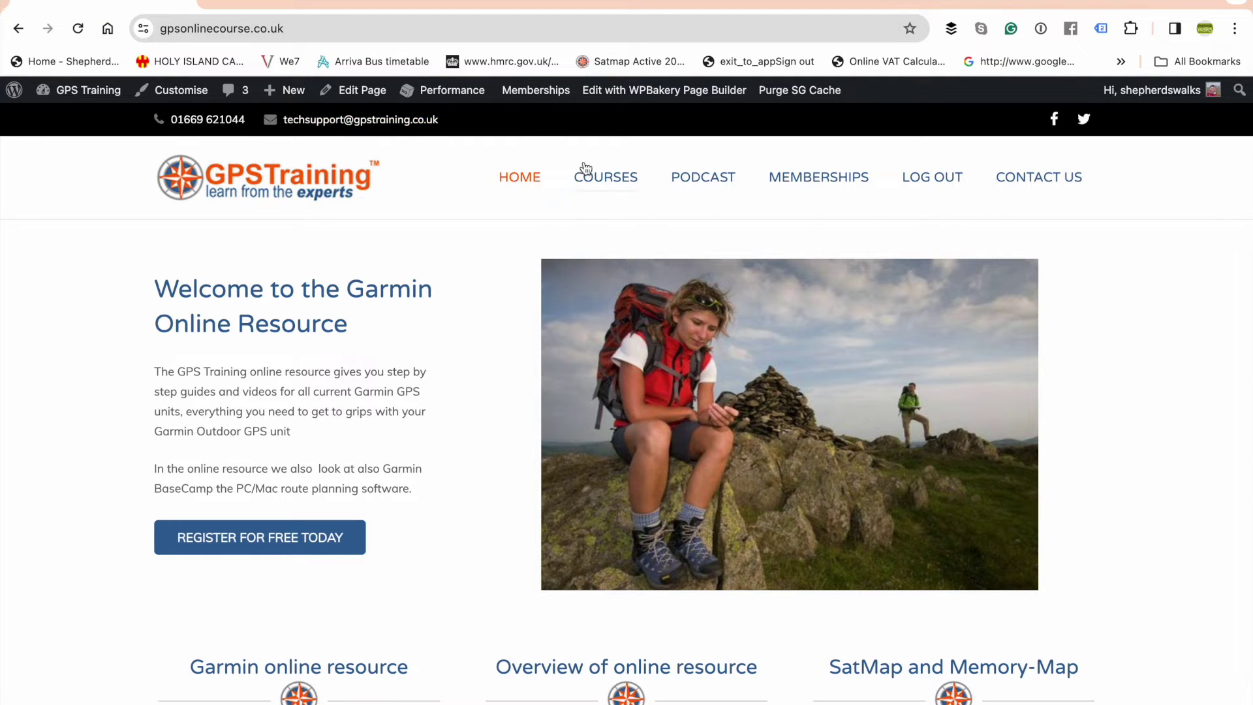
mouse_move(605, 190)
mouse_move(633, 292)
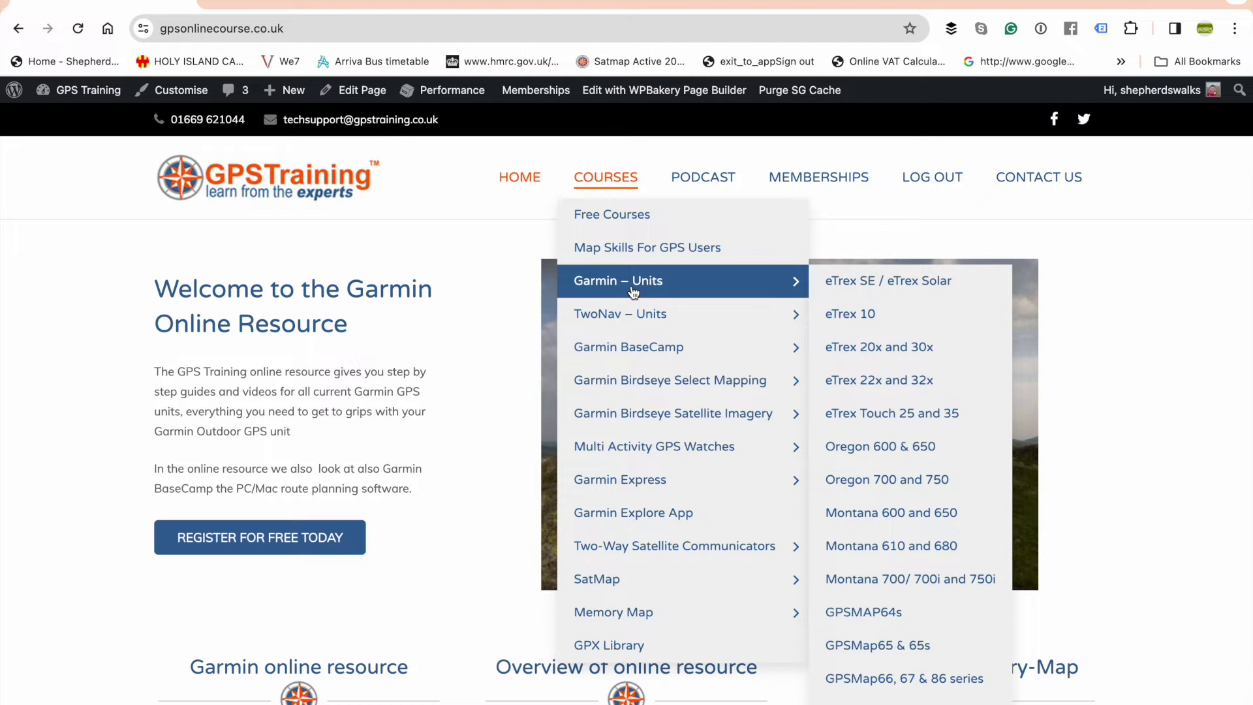
mouse_move(637, 347)
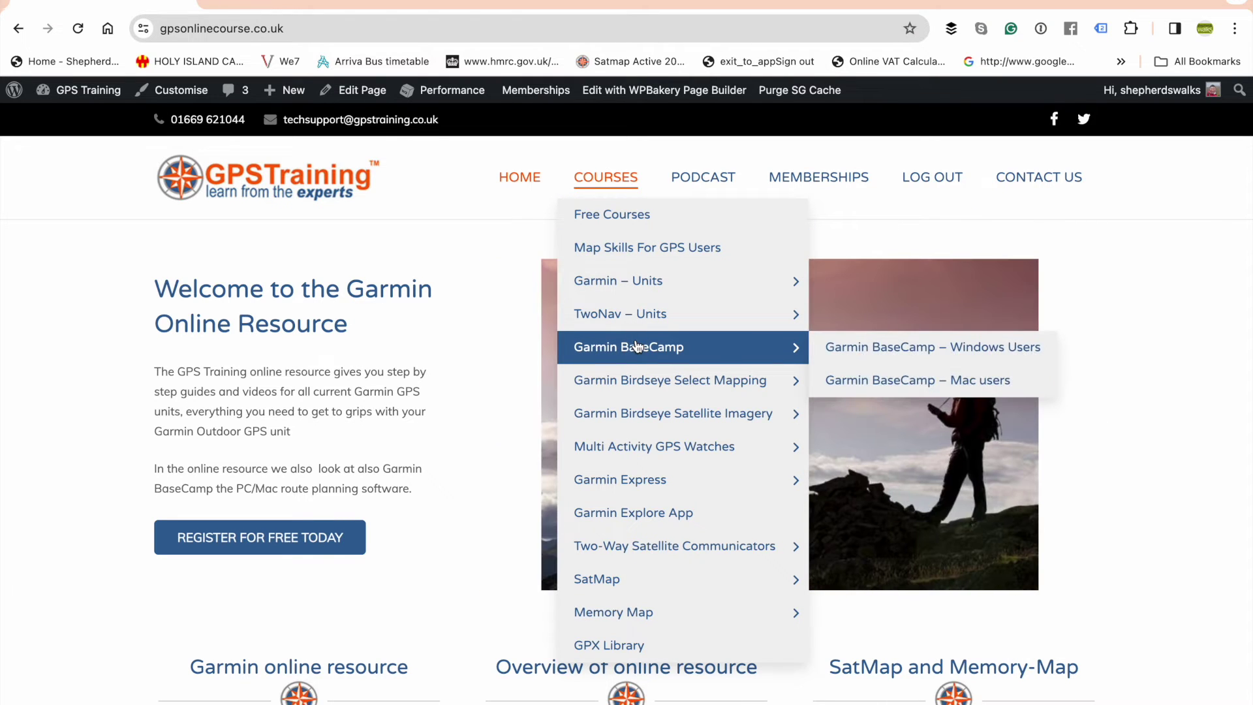
click(856, 347)
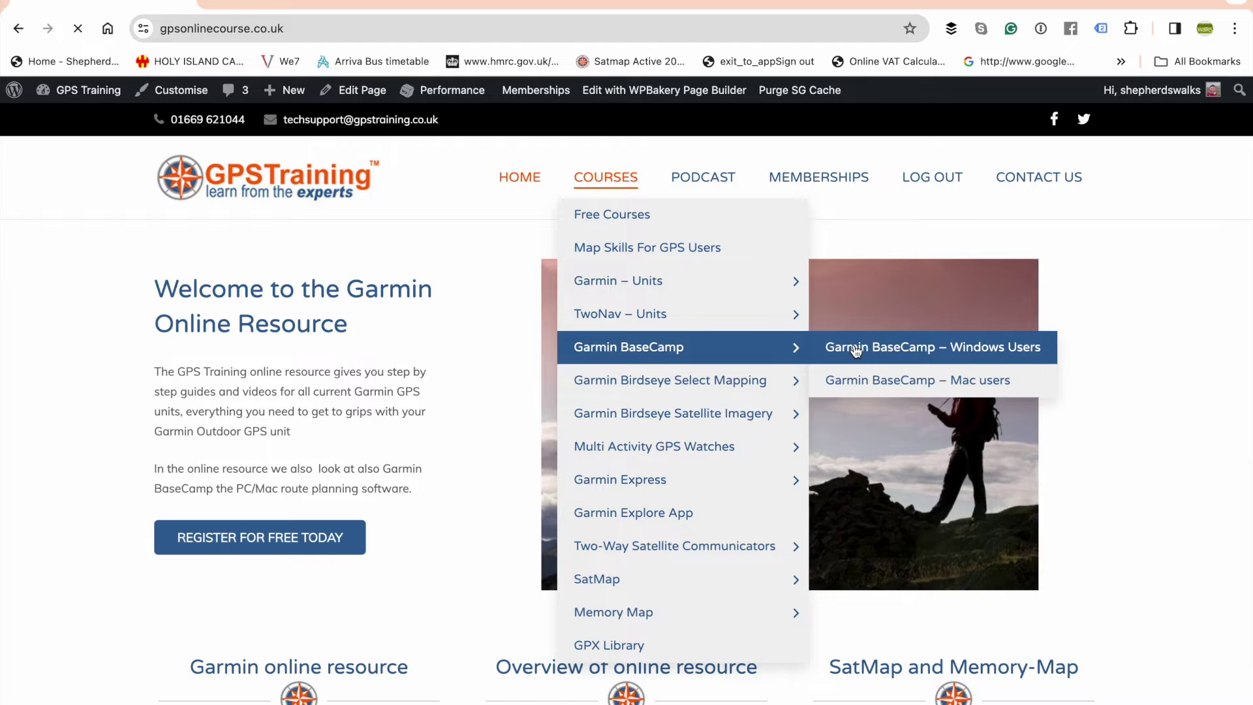
Step: Scroll through the course's list of modules and video units
scroll(855, 352, down, 4)
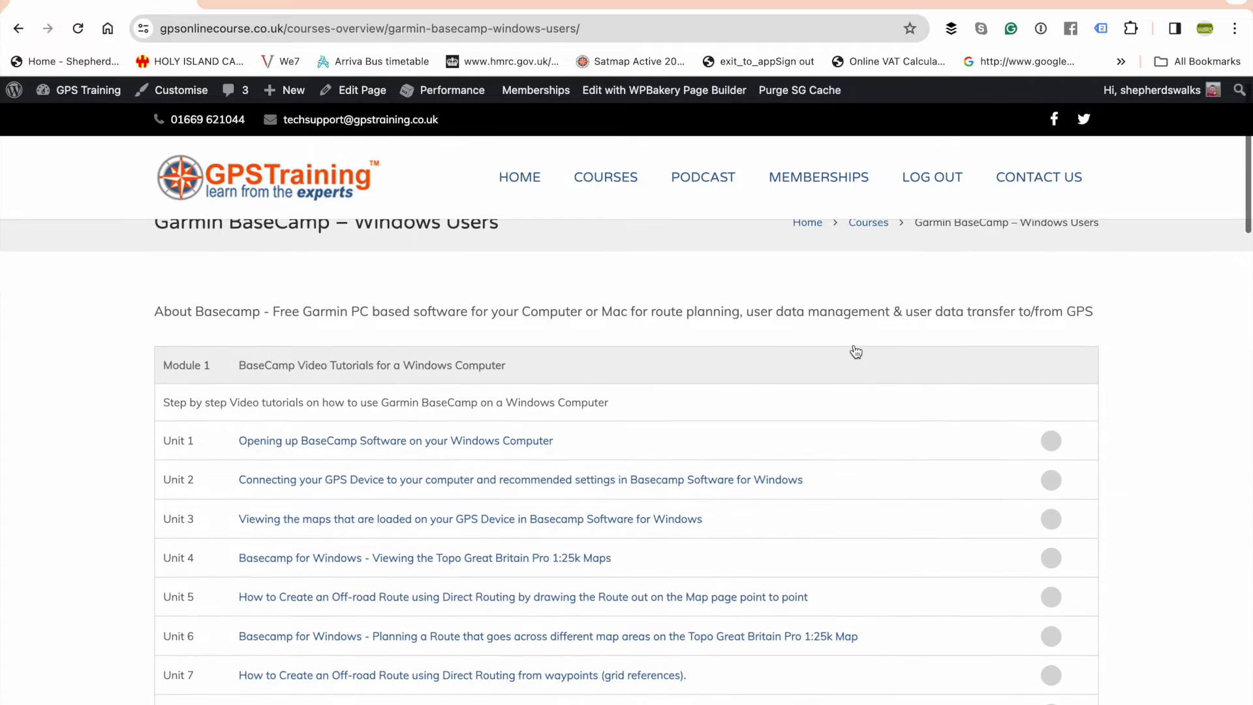
scroll(855, 351, down, 1)
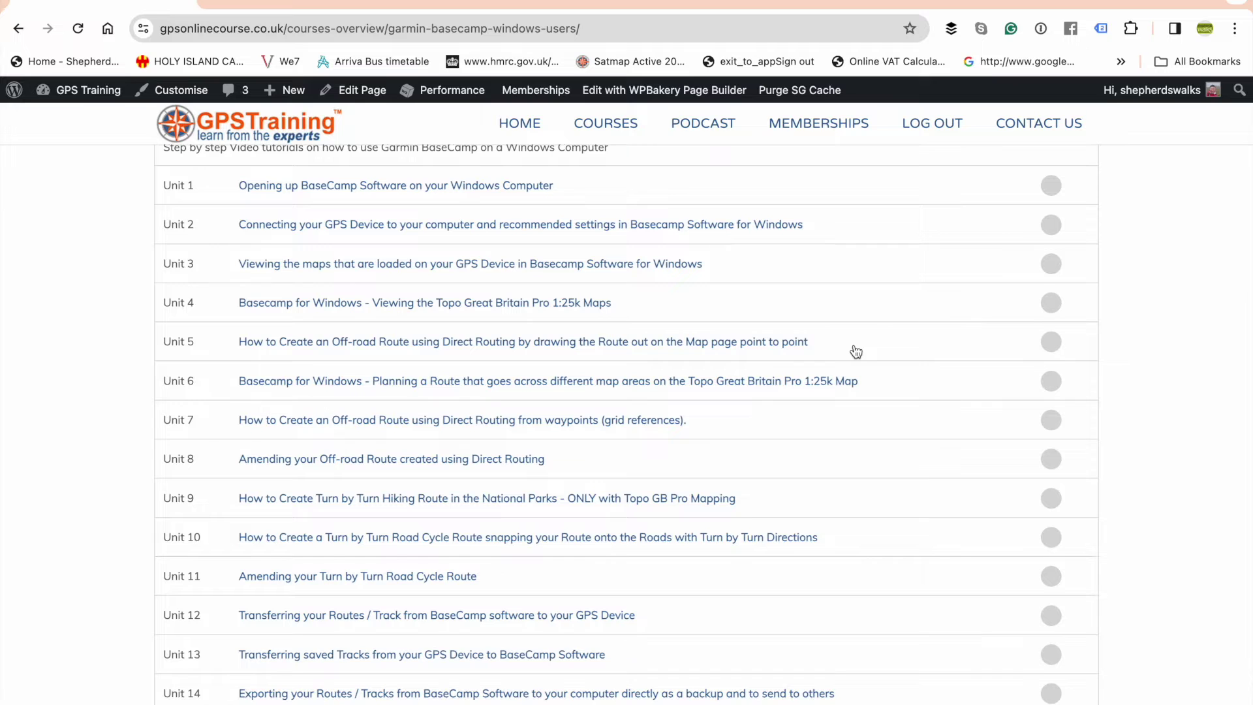
scroll(856, 352, down, 1)
scroll(855, 352, down, 2)
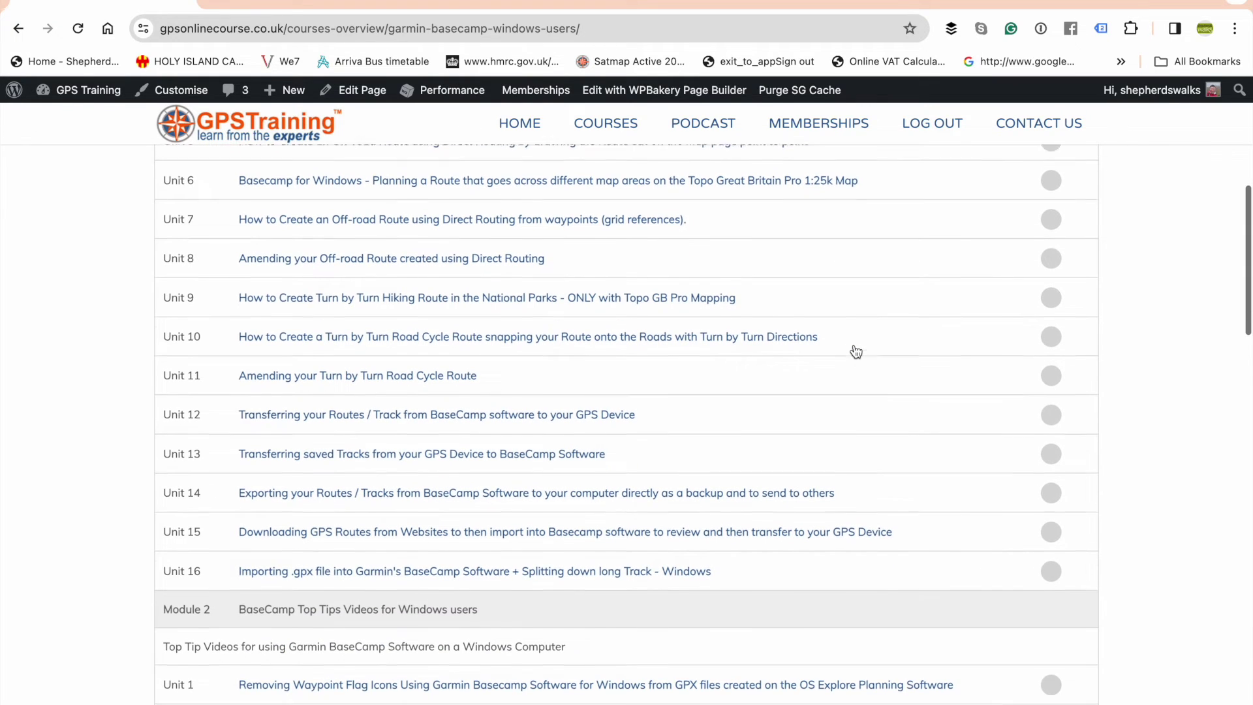
scroll(856, 351, down, 5)
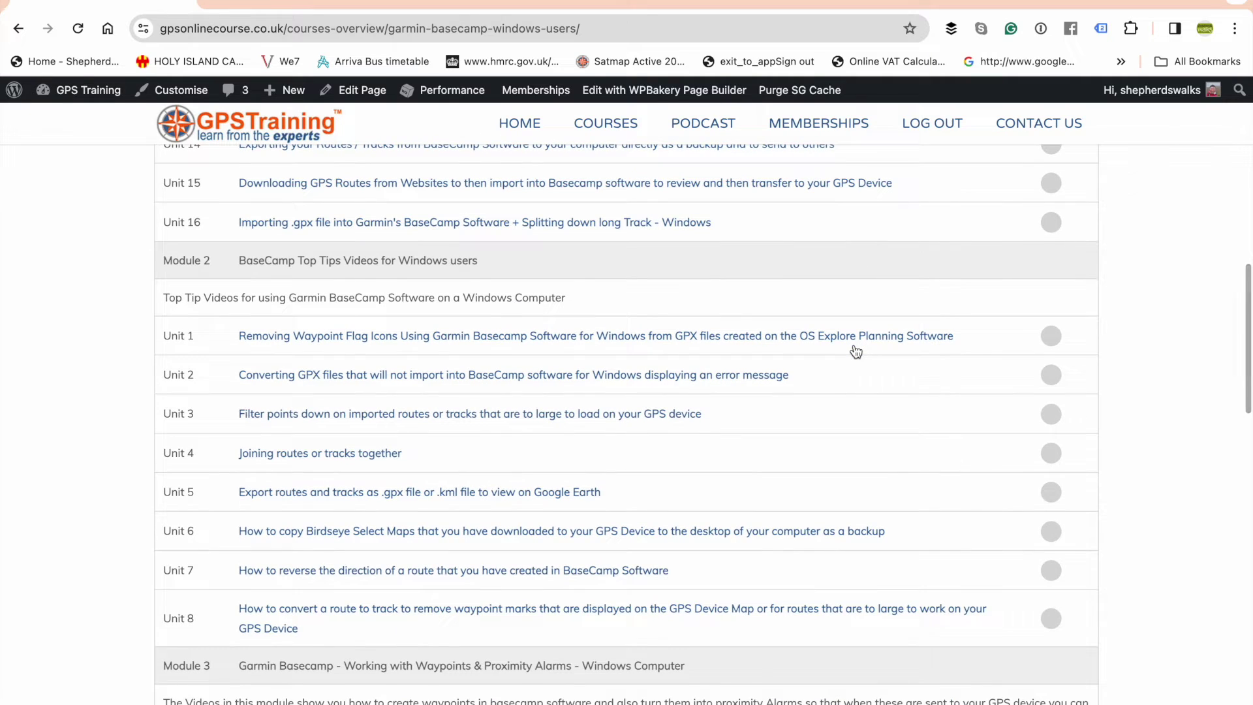
scroll(675, 258, up, 1)
scroll(675, 263, up, 10)
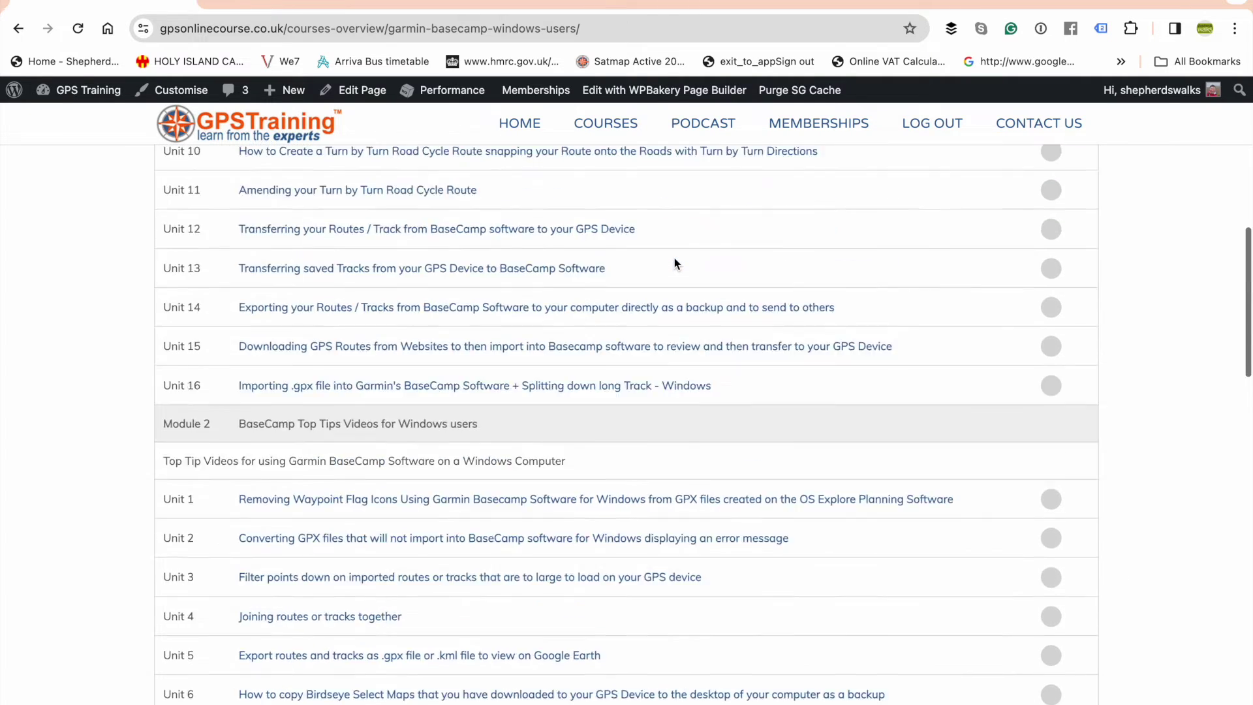
scroll(675, 263, down, 2)
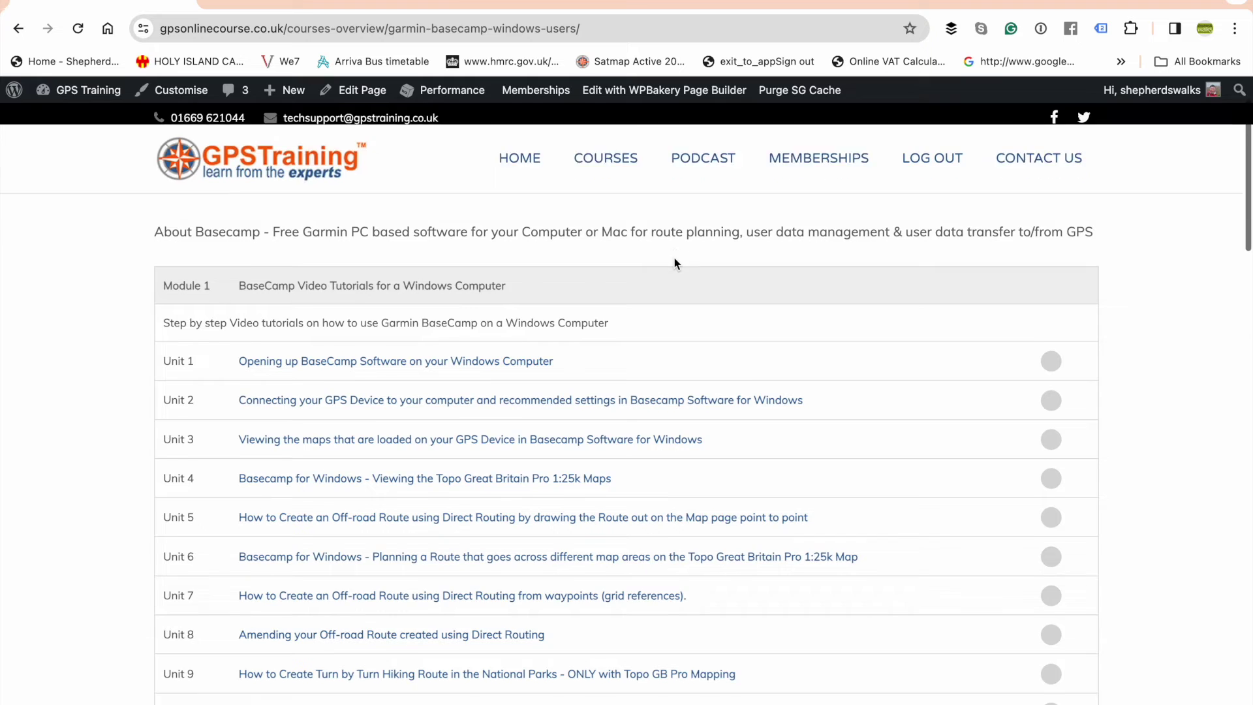
Step: Open the Unit 1 lesson on opening BaseCamp on Windows and start its video
click(486, 311)
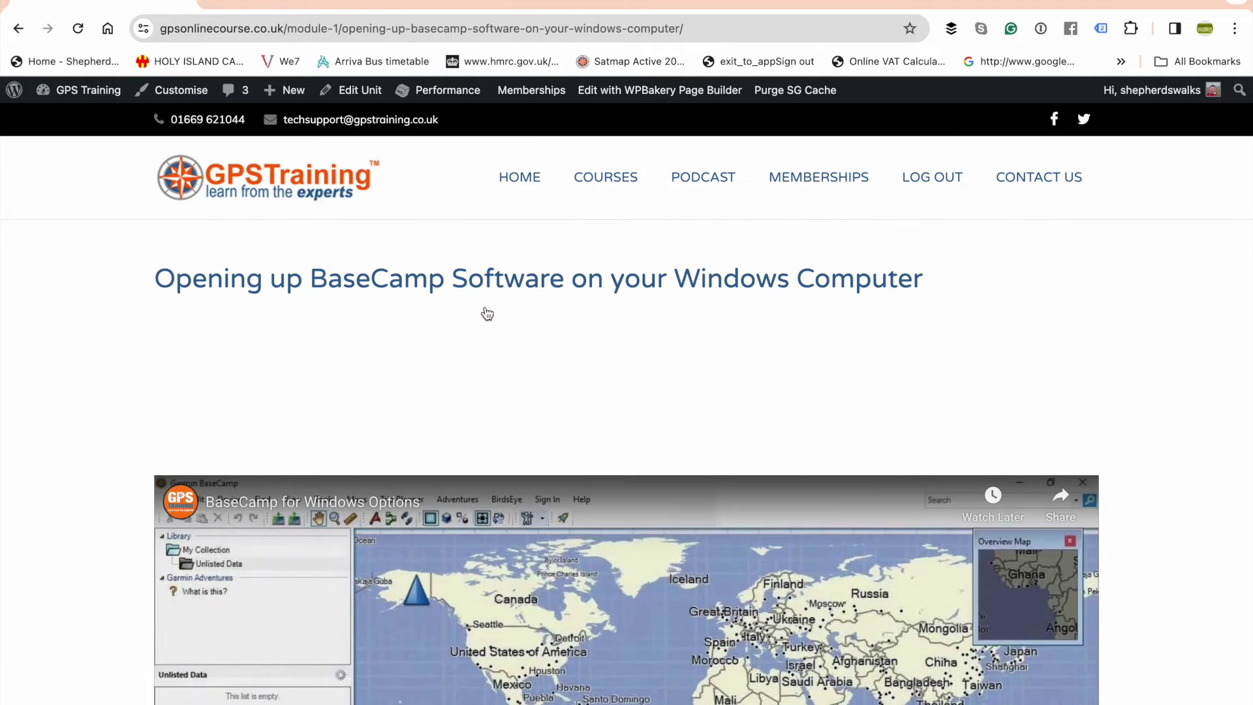
scroll(596, 395, down, 5)
click(614, 403)
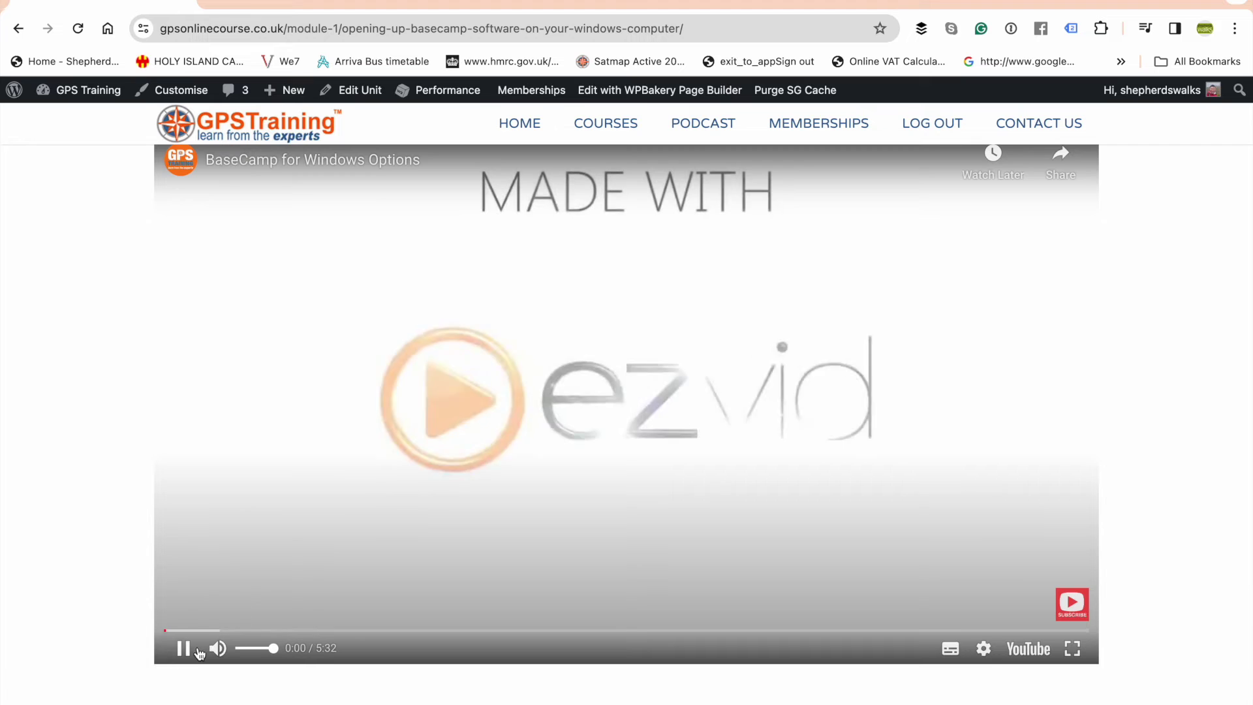
Step: Jump the Unit 1 video to 0:36, dismiss More videos, then skip ahead to 1:54
click(198, 649)
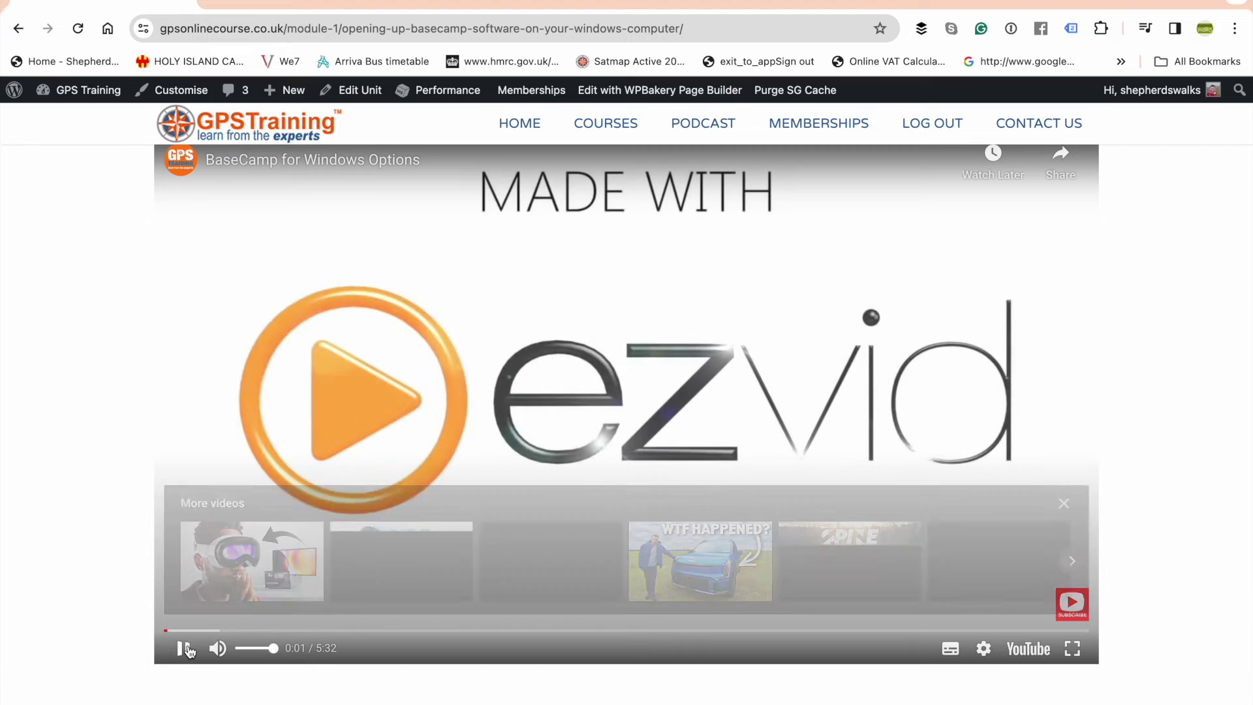
click(269, 629)
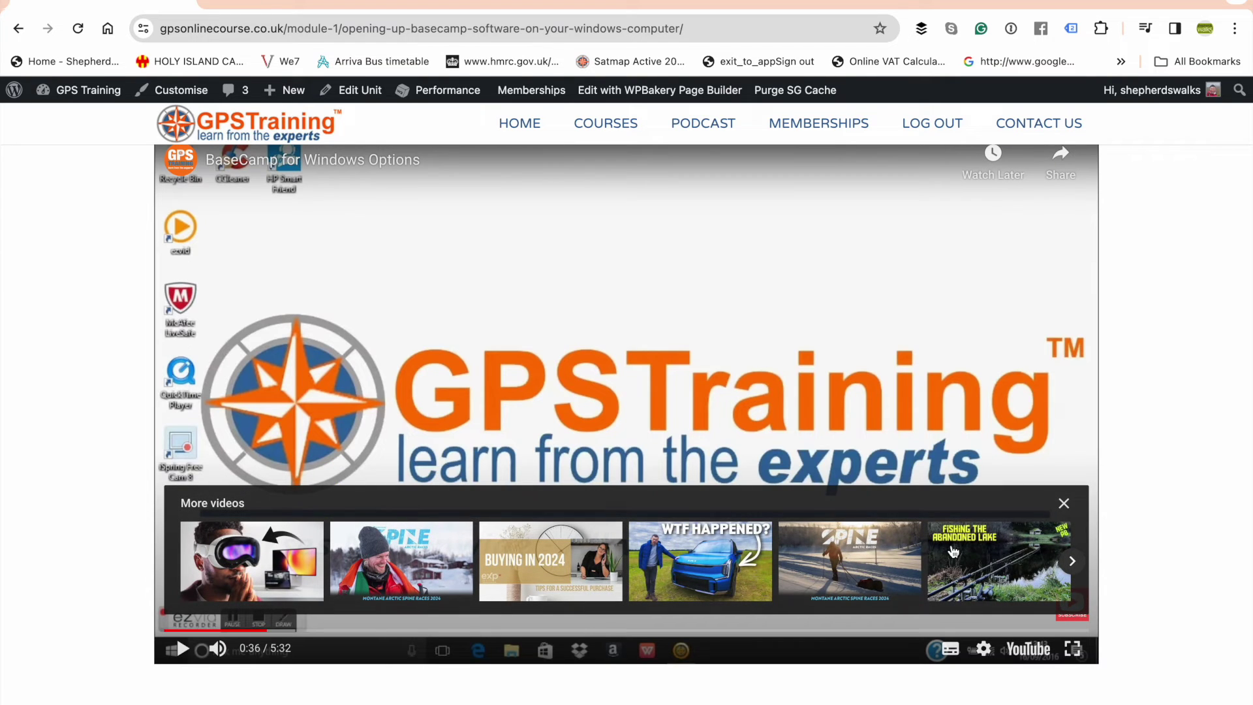
click(1064, 504)
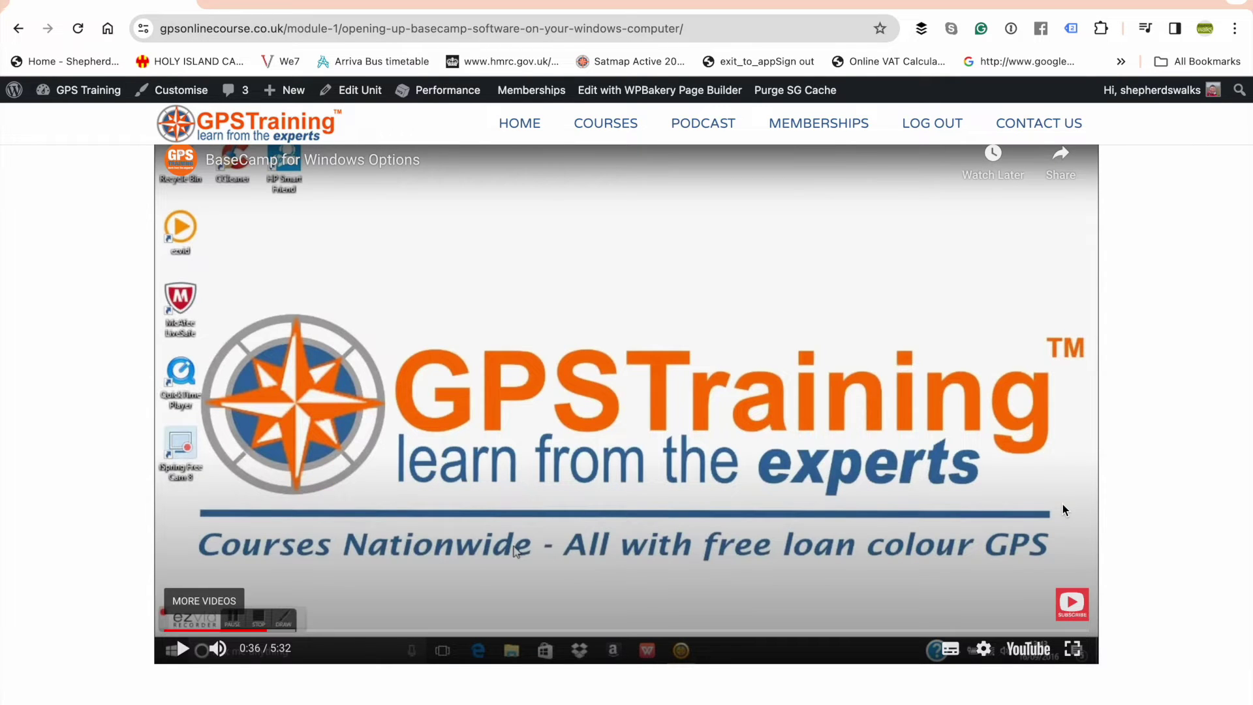
click(483, 630)
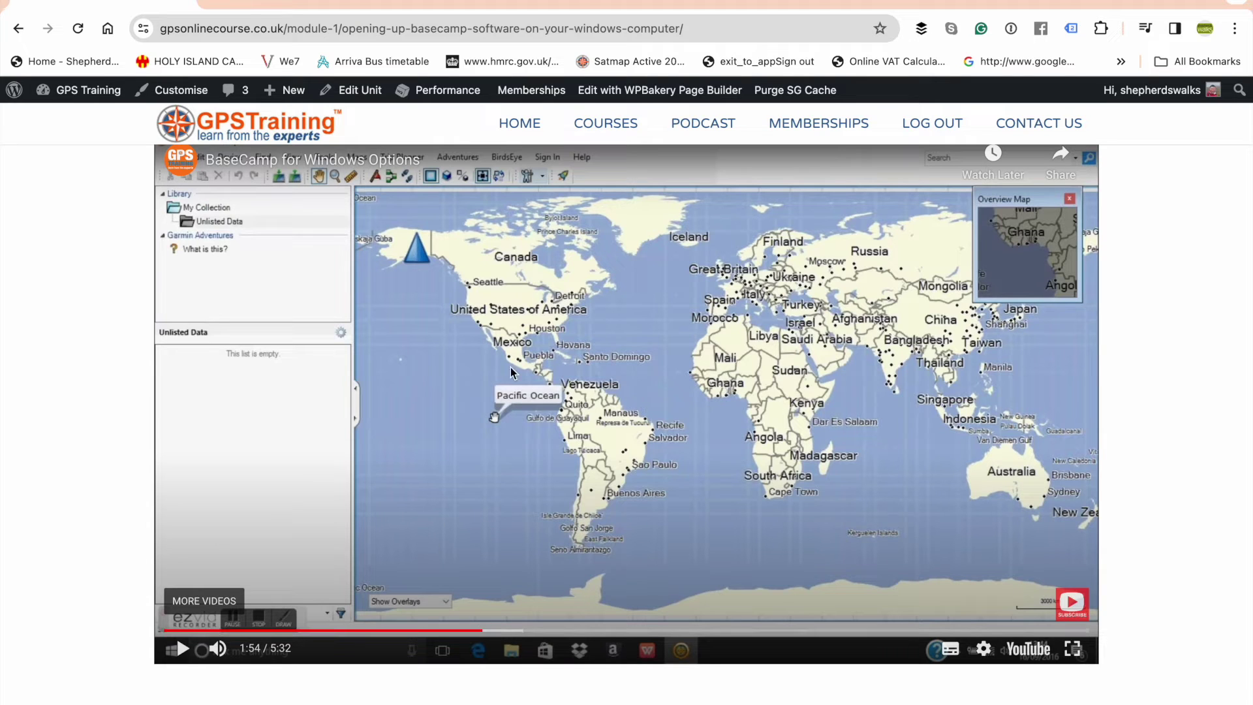
Step: Open the Montana 700/ 700i and 750i course under COURSES > Garmin – Units
mouse_move(594, 141)
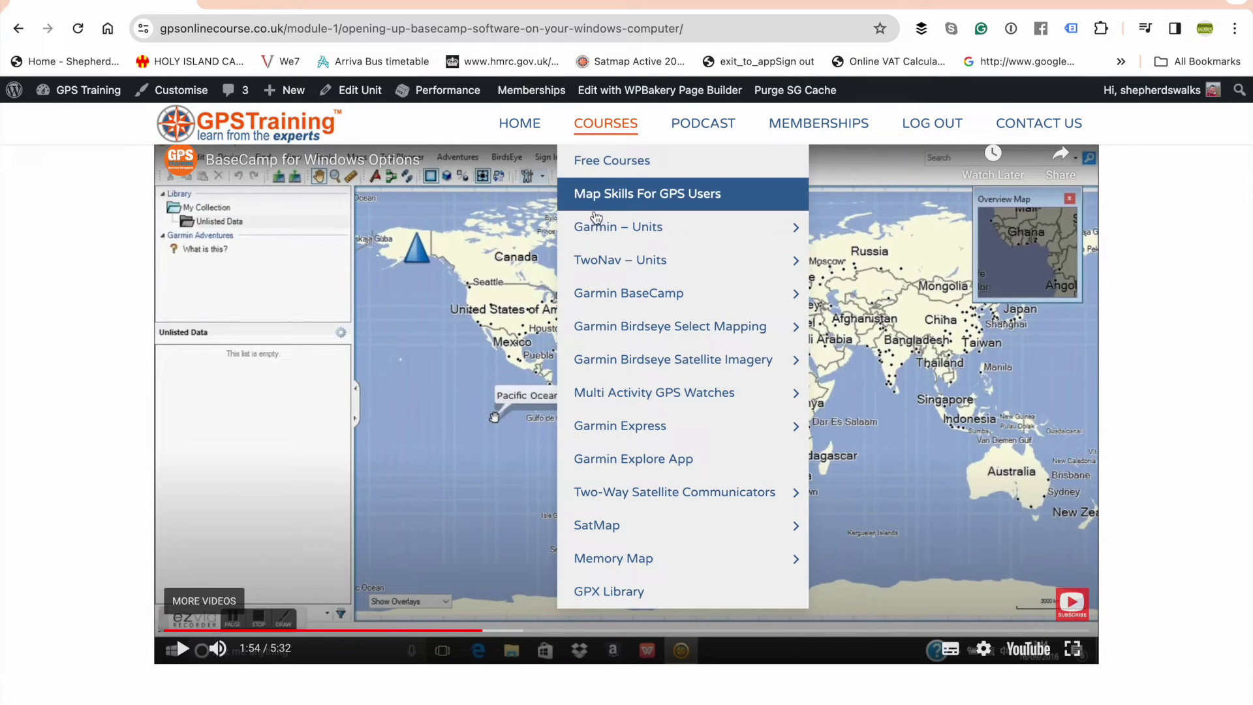
mouse_move(591, 226)
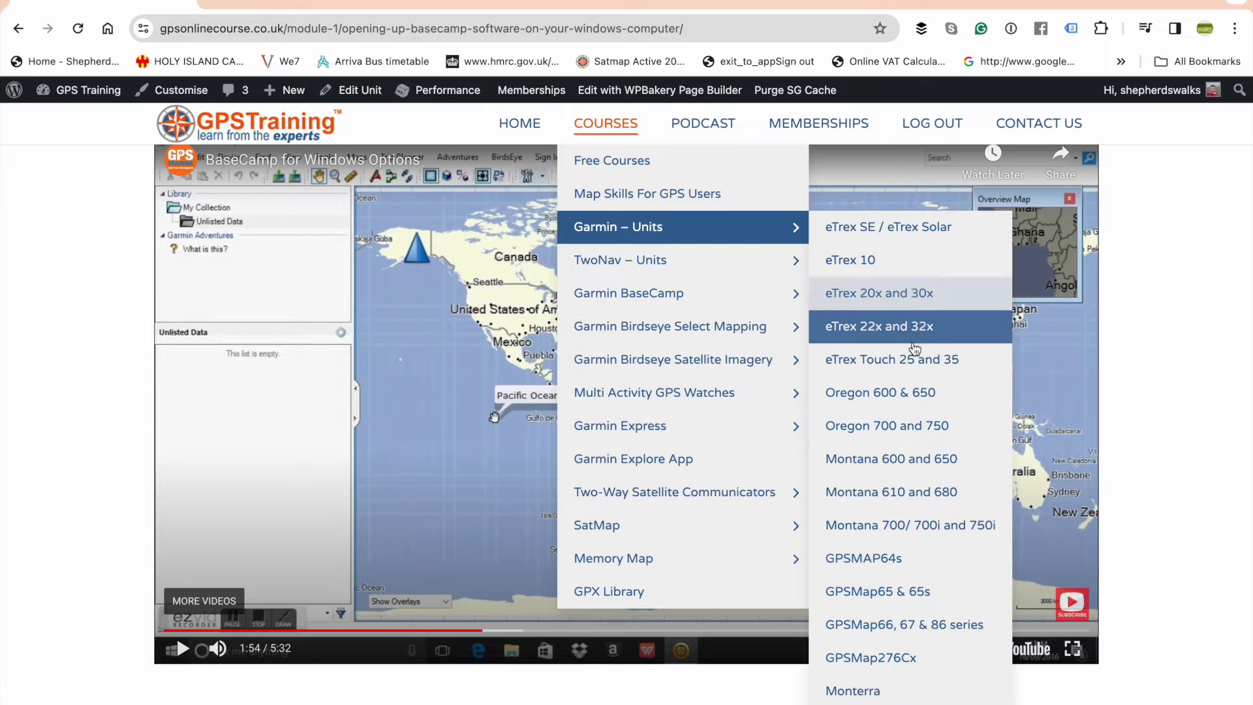
click(928, 523)
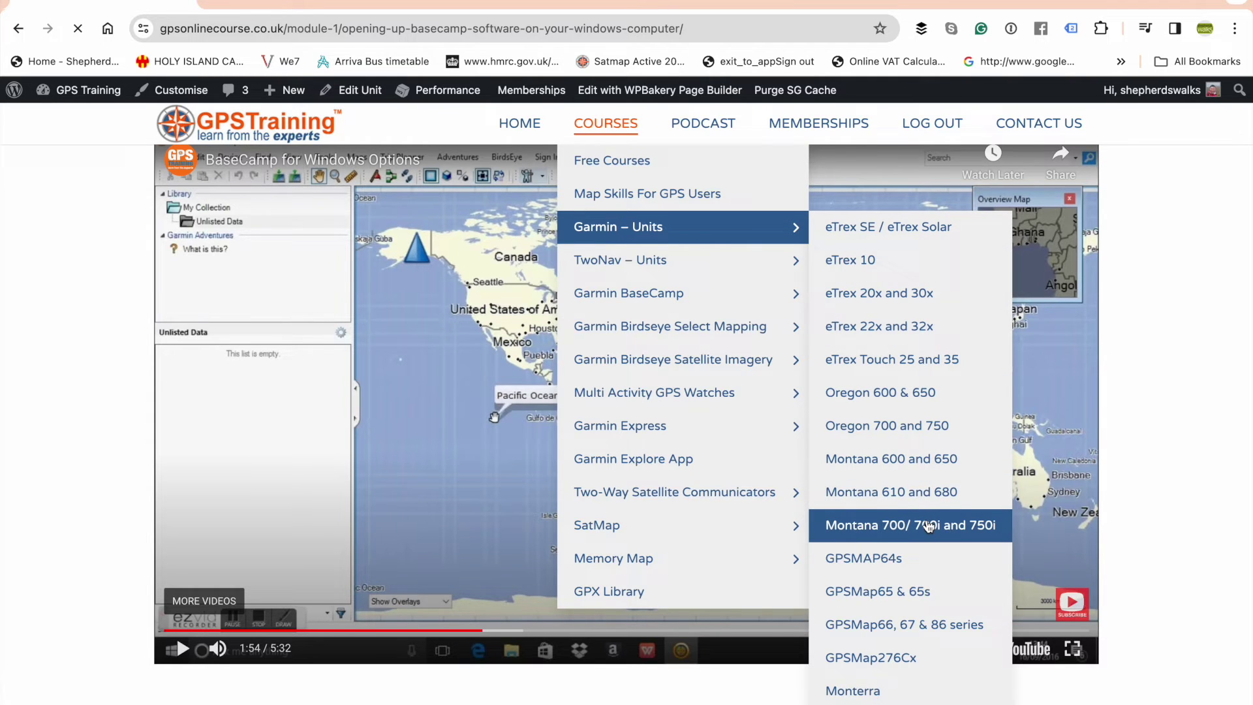
scroll(900, 535, down, 2)
scroll(887, 546, down, 5)
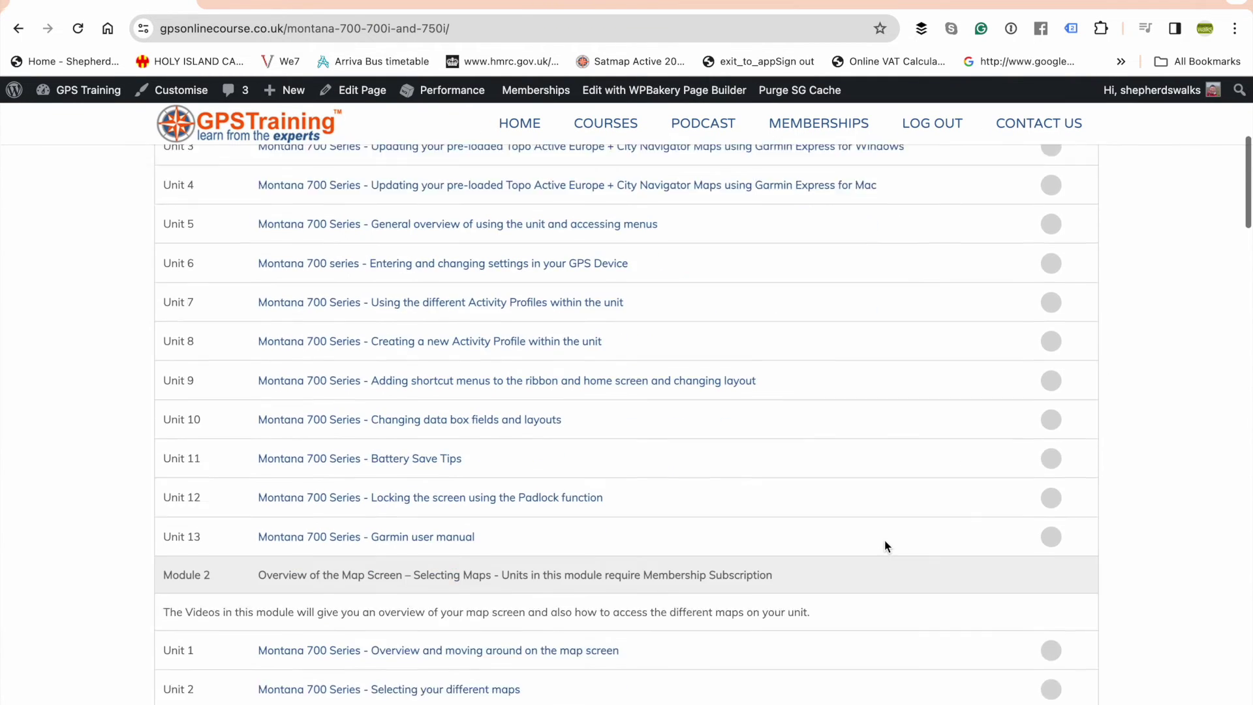
Step: View the Unit 10 data box fields lesson, then return to the gpstraining.co.uk home page
click(538, 346)
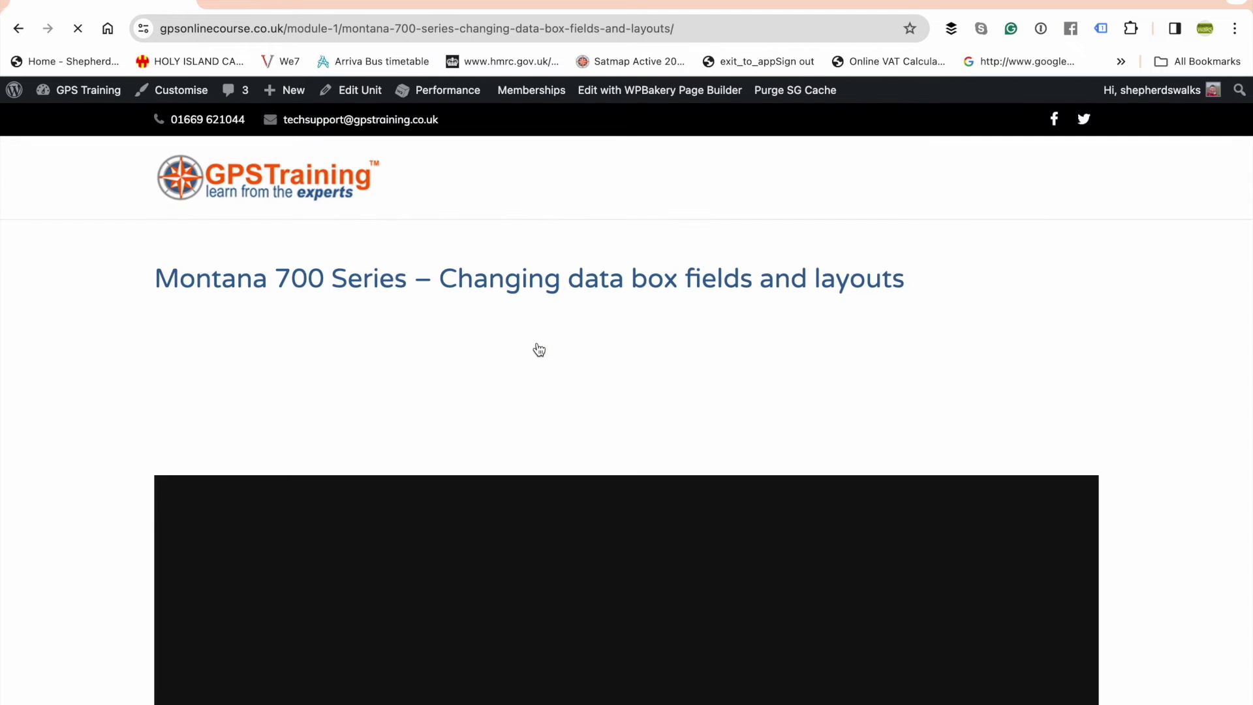
scroll(538, 349, down, 3)
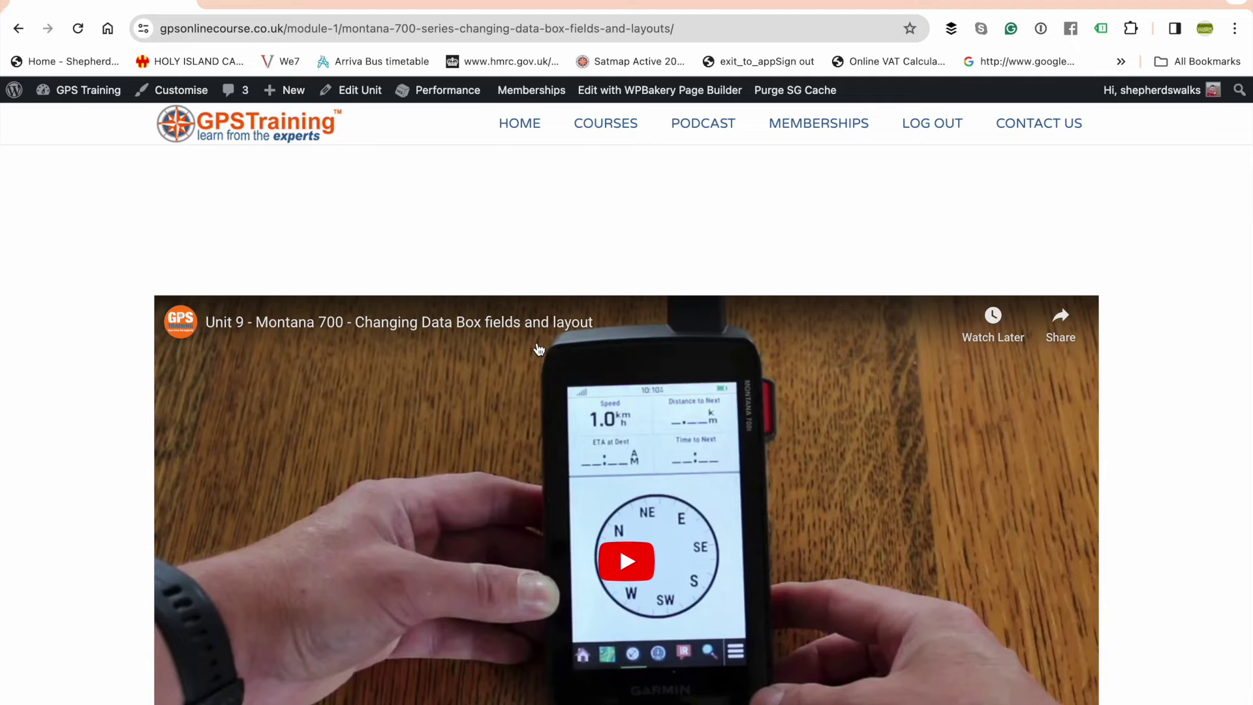
click(311, 4)
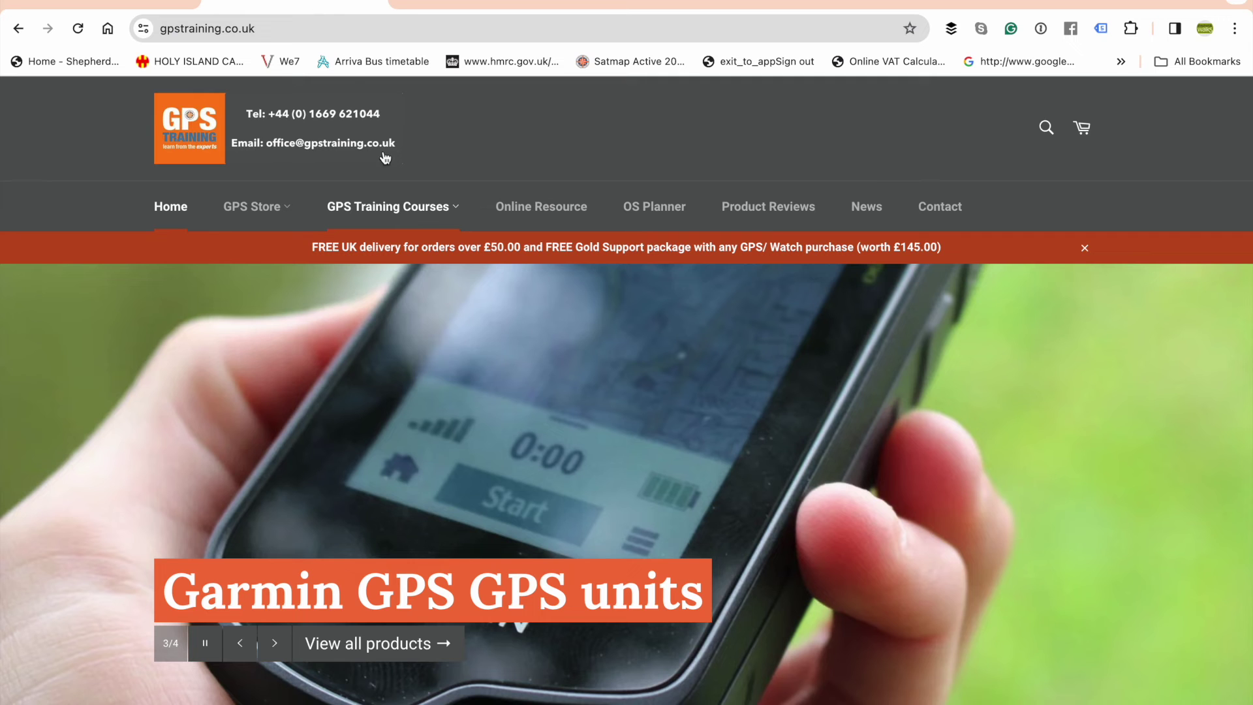
click(451, 216)
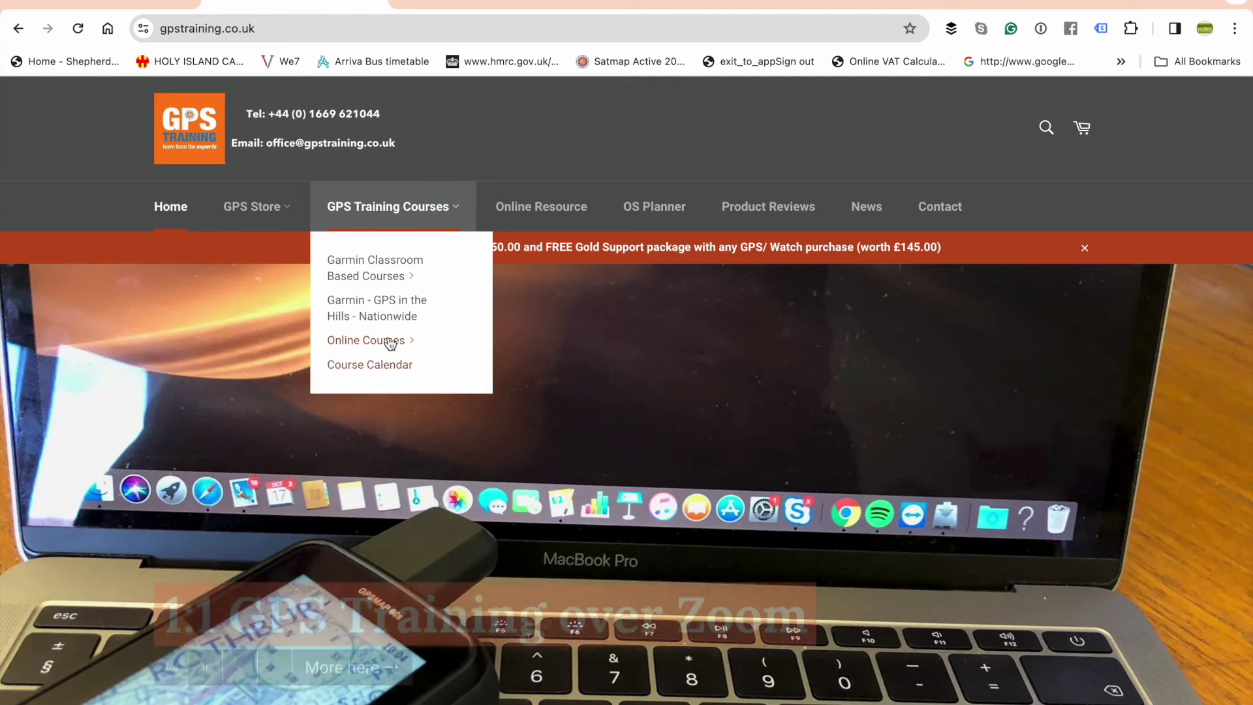
click(390, 341)
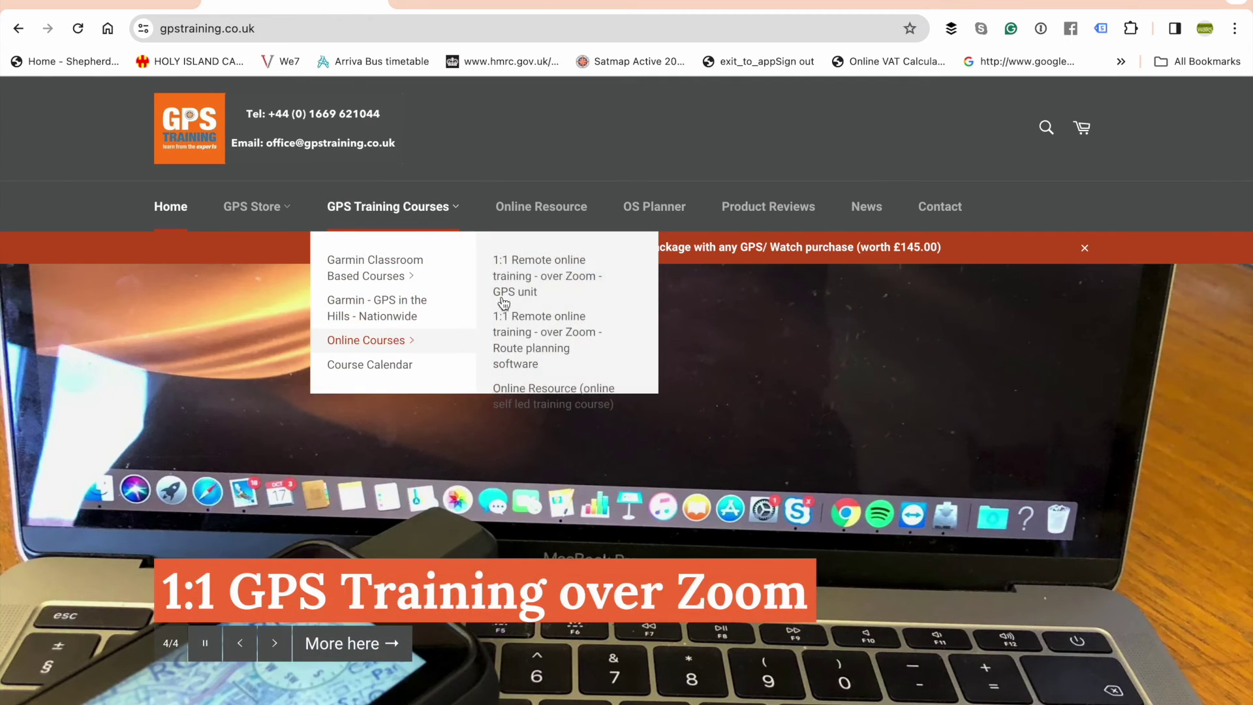